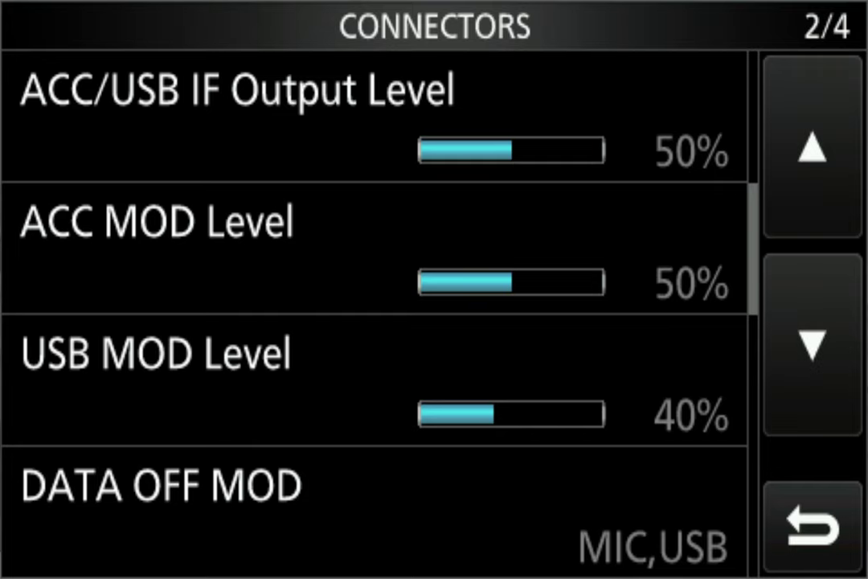
# Step: Review the radio's CI-V connector settings, including USB port and baud rate, and open the USB SEND/Keying settings
pyautogui.click(812, 344)
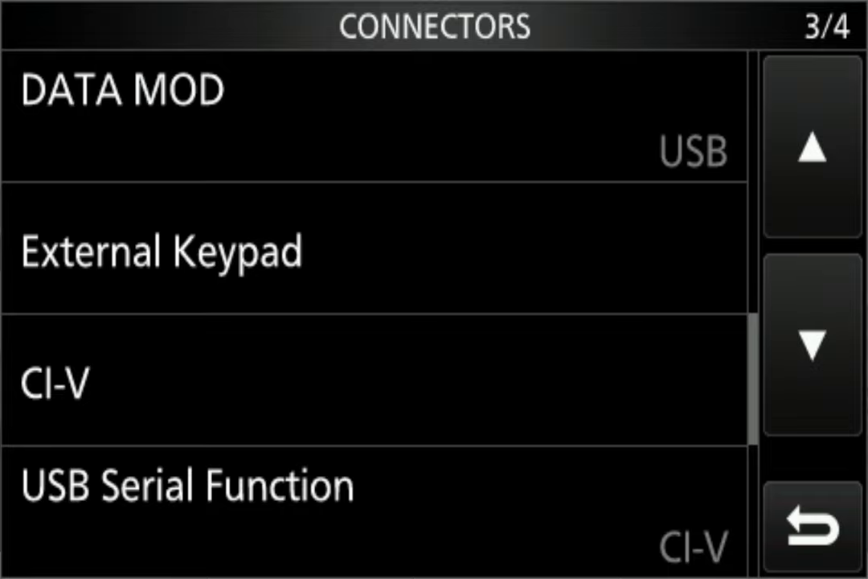
pyautogui.click(54, 381)
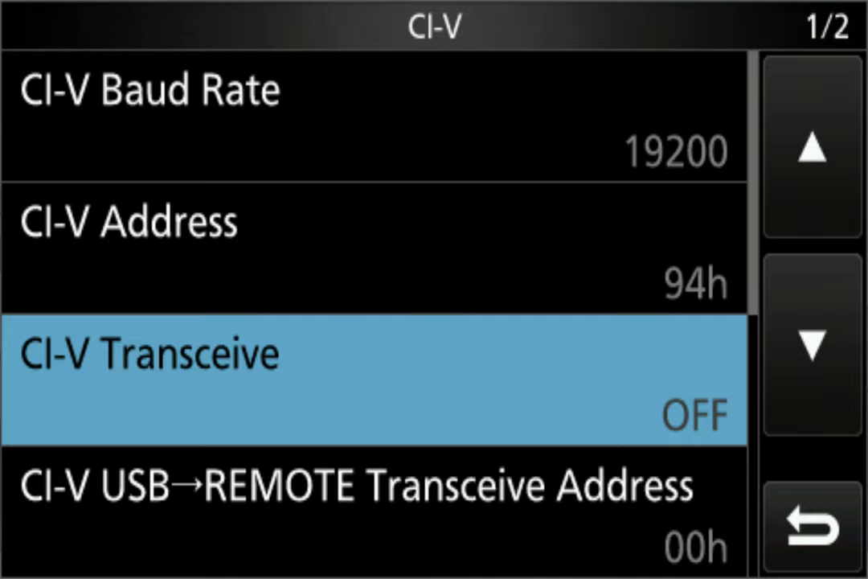
pyautogui.click(813, 344)
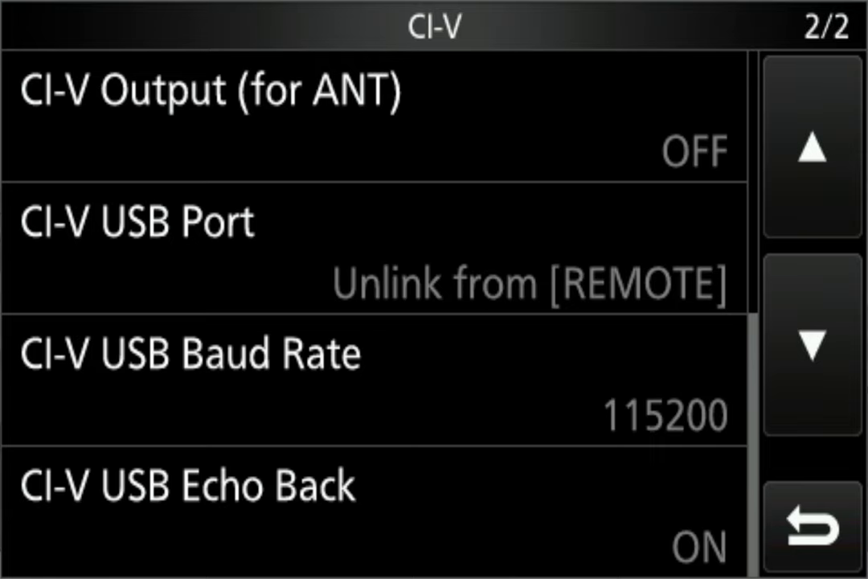
pyautogui.click(812, 527)
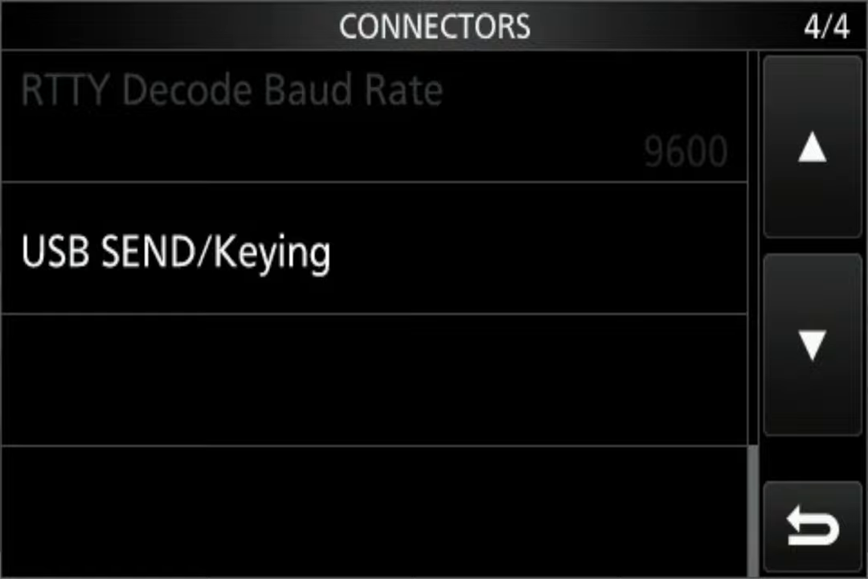
pyautogui.click(175, 252)
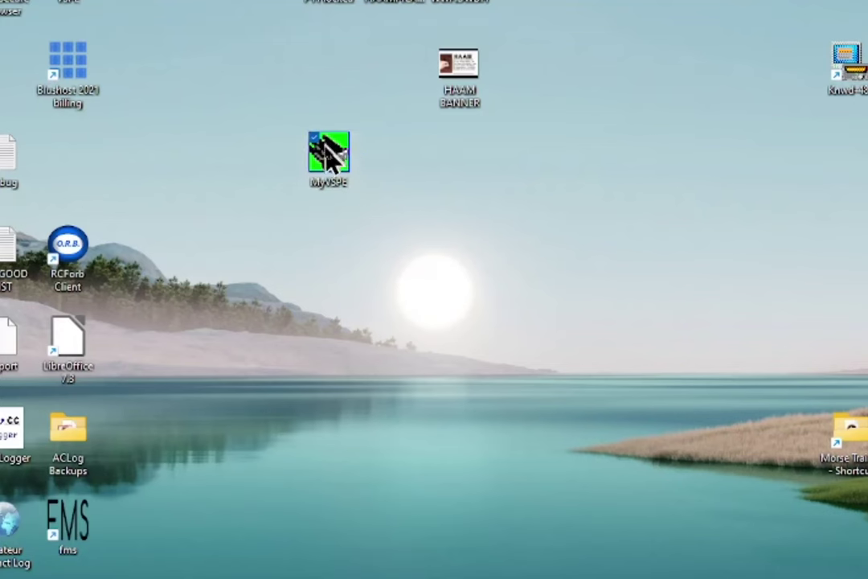
# Step: Start the MyVSPE serial port splitter configuration from the desktop and minimize its emulator window
pyautogui.doubleClick(336, 161)
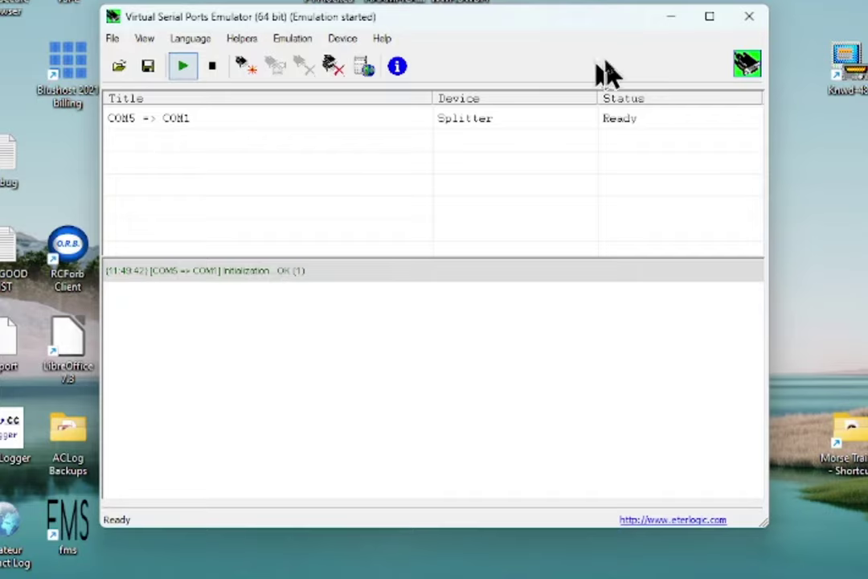
pyautogui.click(670, 16)
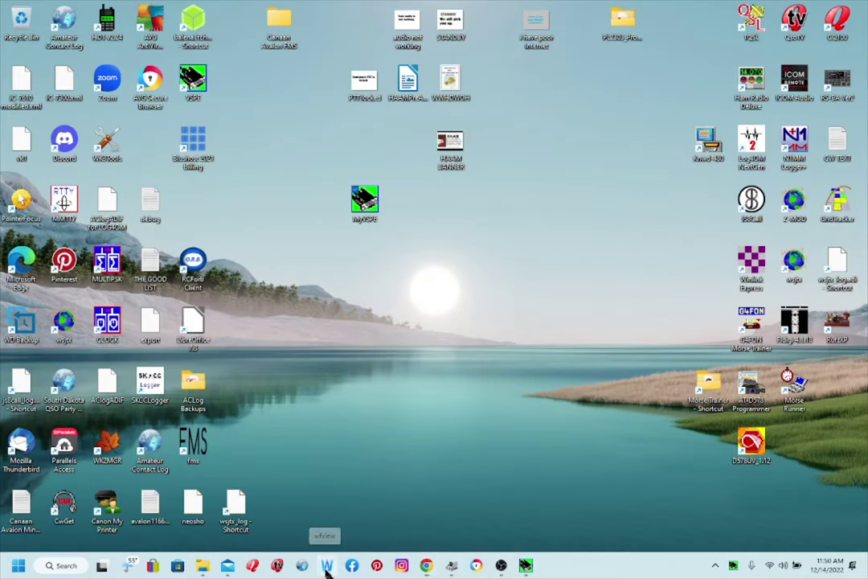
# Step: Launch wfview, check its radio connection and serial device settings, and return to the spectrum view
pyautogui.click(326, 566)
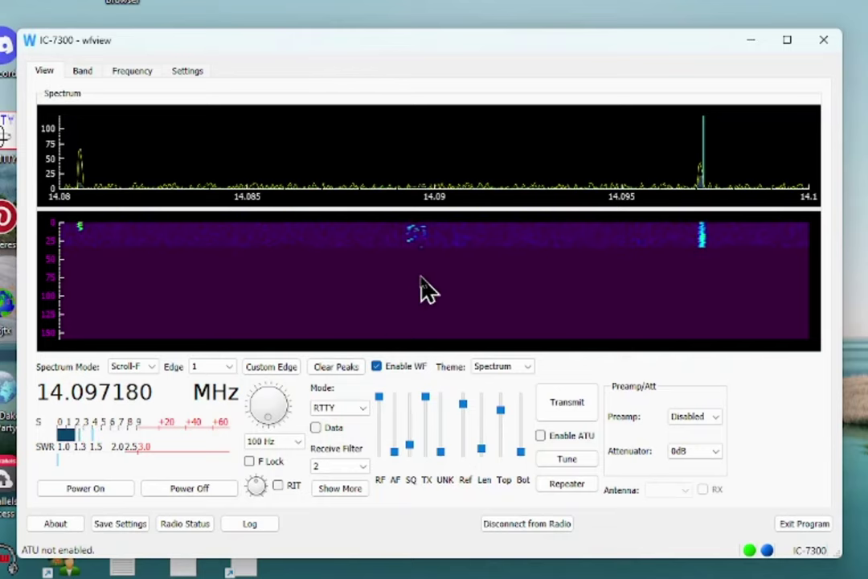
pyautogui.click(189, 74)
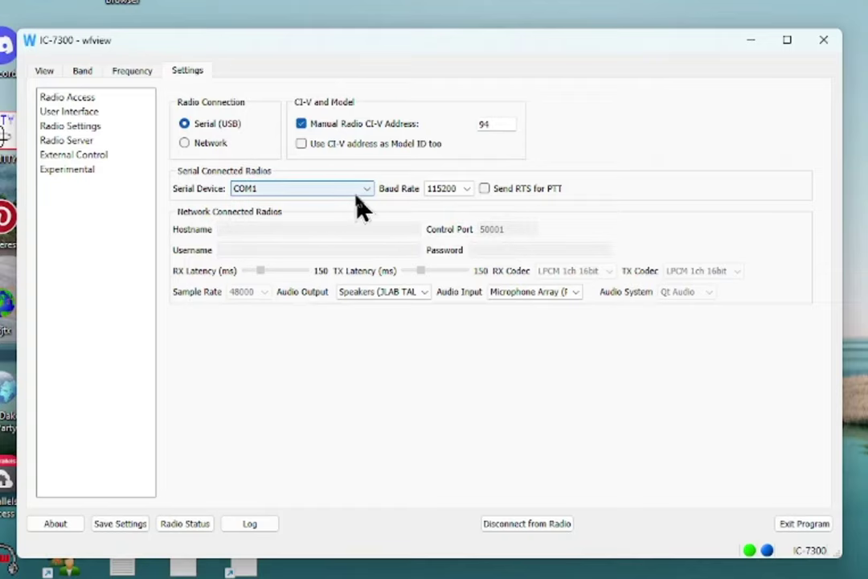
pyautogui.click(50, 72)
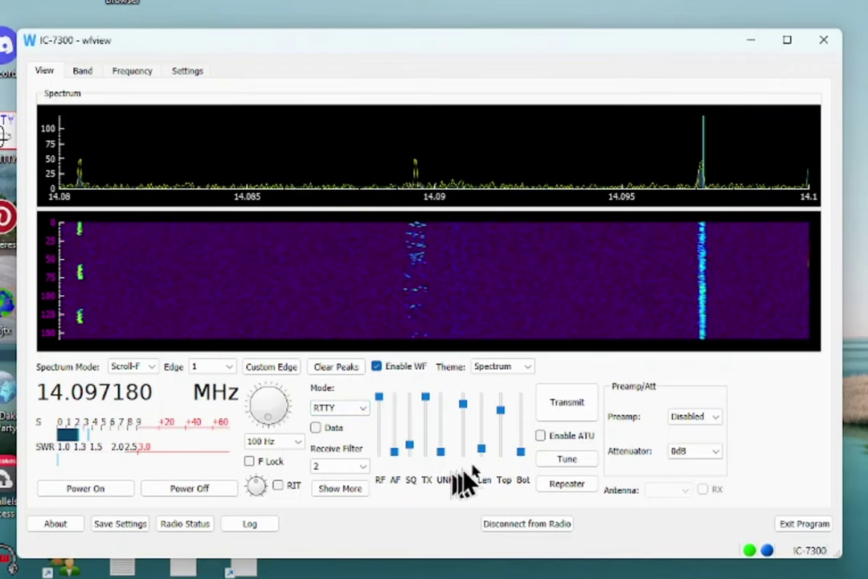
# Step: Enable the ATU and lower the TX level to its minimum in wfview, with its window minimized when done
pyautogui.click(540, 435)
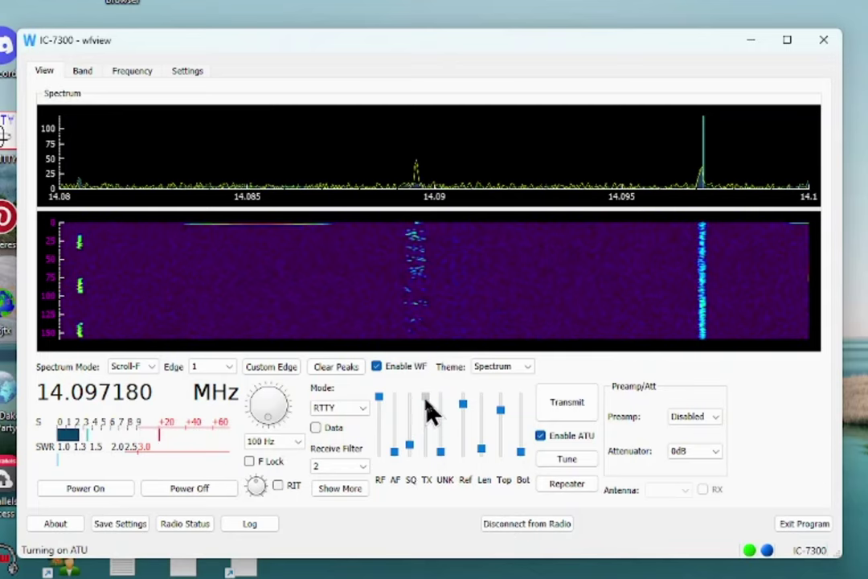
pyautogui.moveTo(426, 403); pyautogui.dragTo(427, 473)
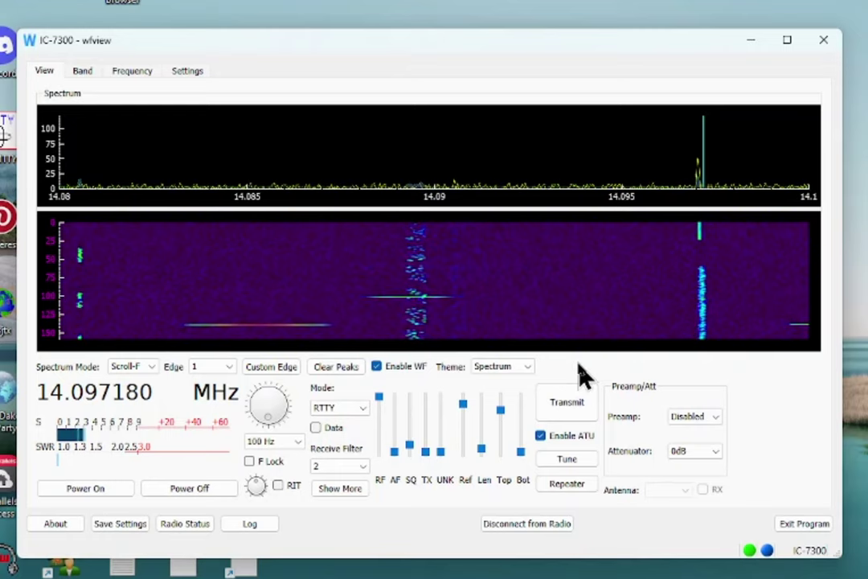
pyautogui.click(750, 40)
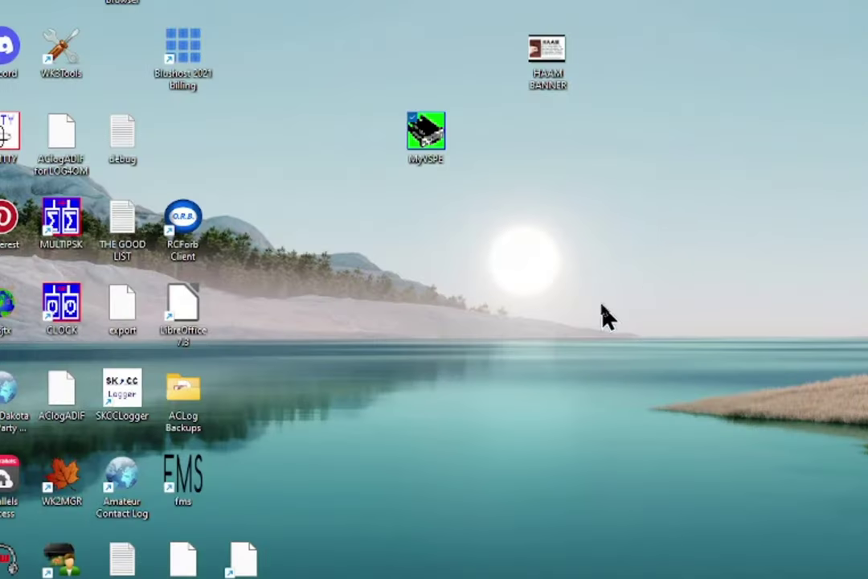
# Step: Move the N1MM Logger+ shortcut to an open area of the desktop and launch the program
pyautogui.moveTo(864, 133); pyautogui.dragTo(740, 153)
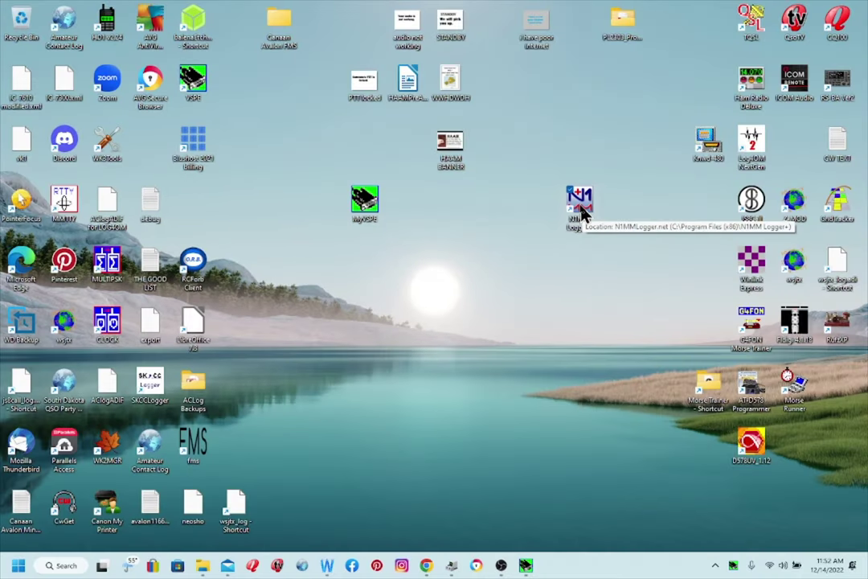
pyautogui.doubleClick(732, 144)
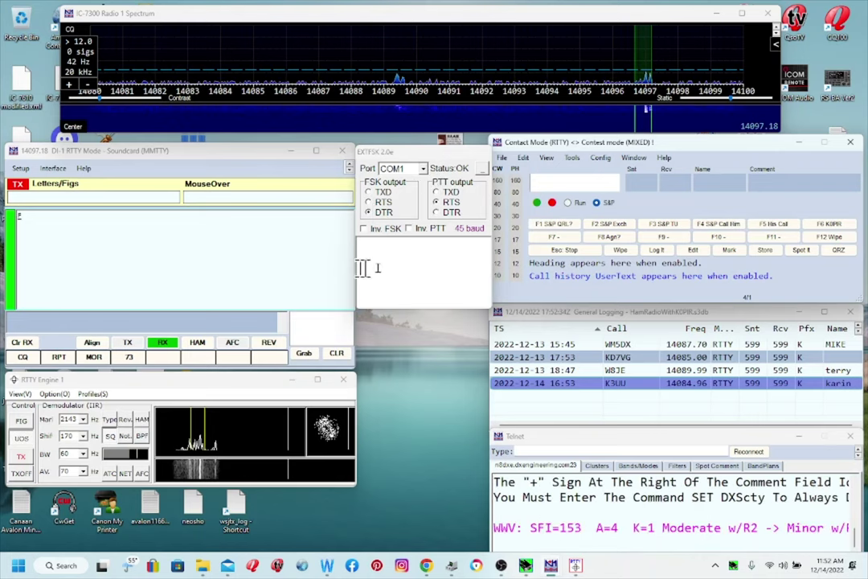
pyautogui.click(572, 158)
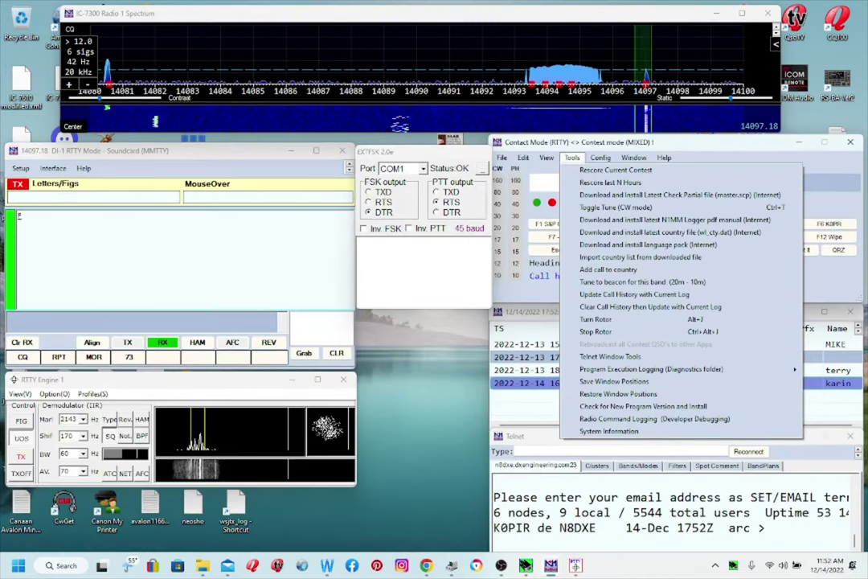
pyautogui.click(547, 142)
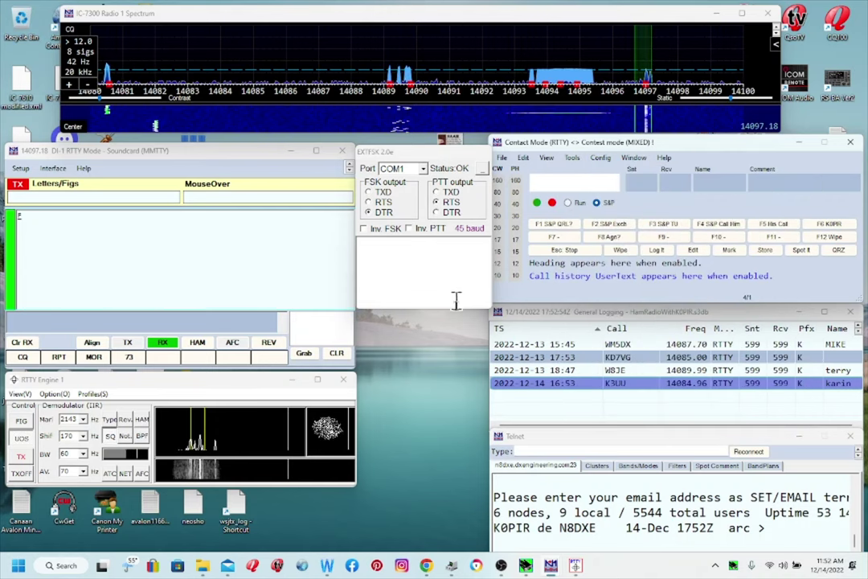
pyautogui.click(571, 157)
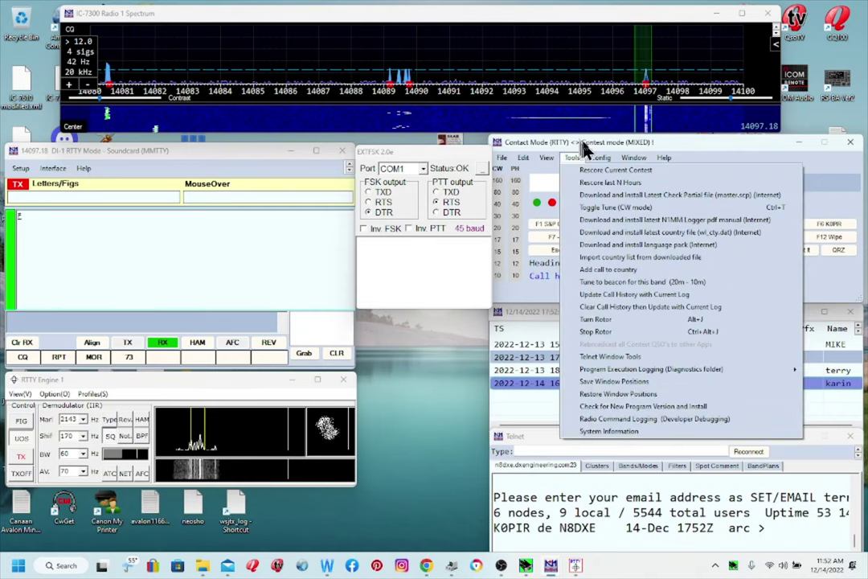
pyautogui.click(591, 148)
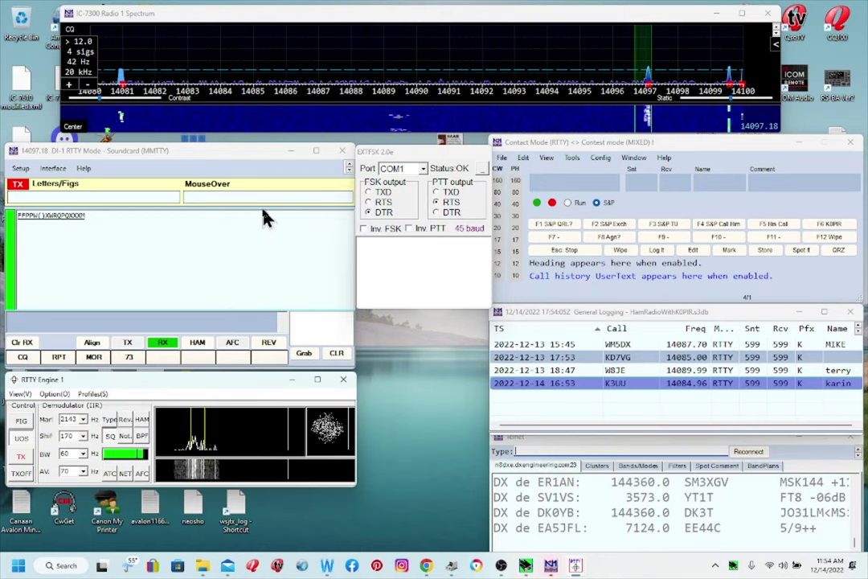
pyautogui.moveTo(293, 226)
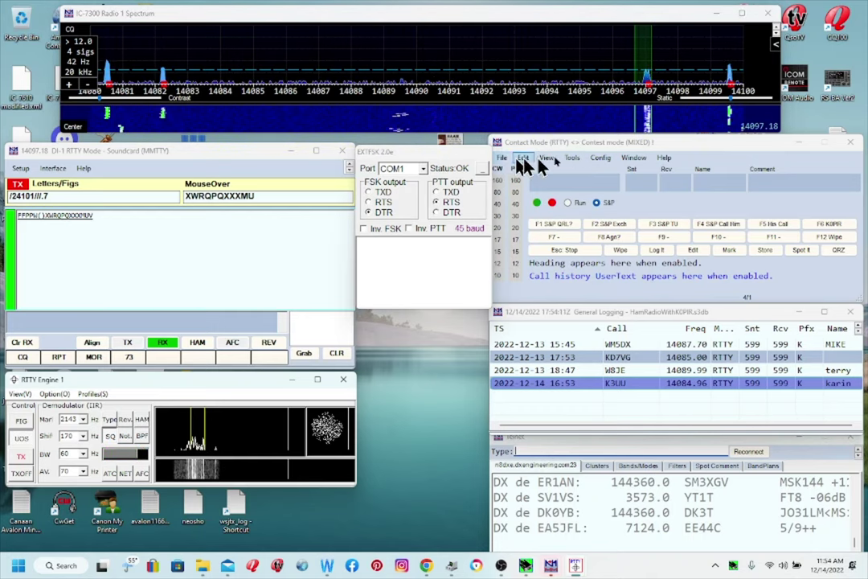
# Step: Open the configuration of ports, mode control and Winkey, and move the EXTFSK and Configurer windows so the hardware settings are unobstructed
pyautogui.click(601, 163)
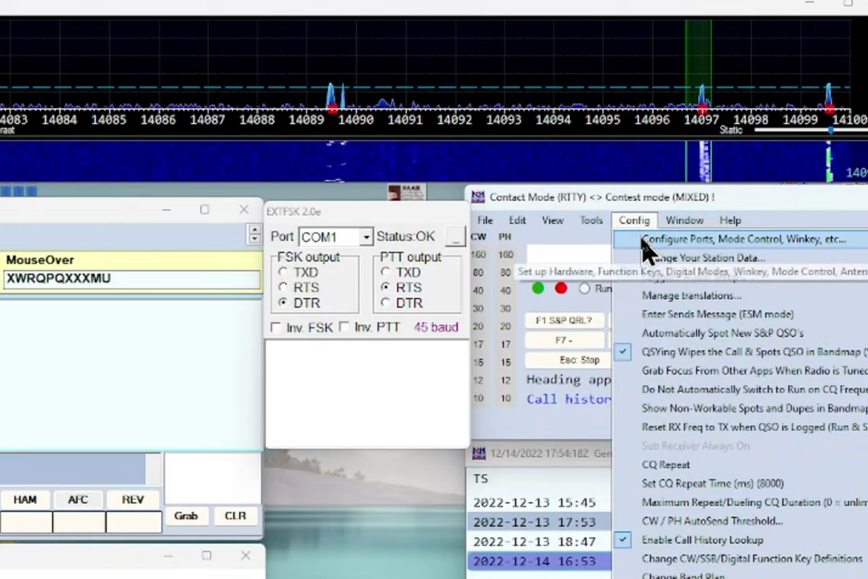
pyautogui.click(643, 240)
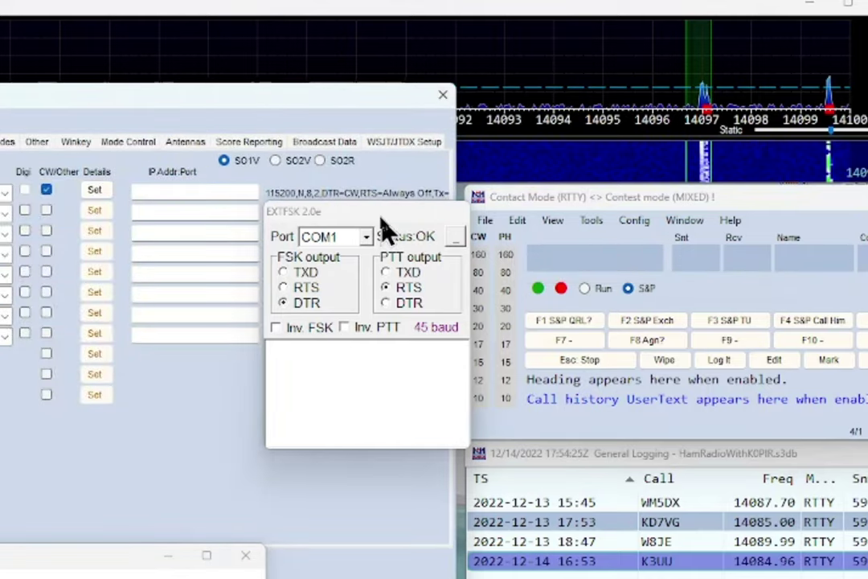
pyautogui.moveTo(383, 226); pyautogui.dragTo(398, 577)
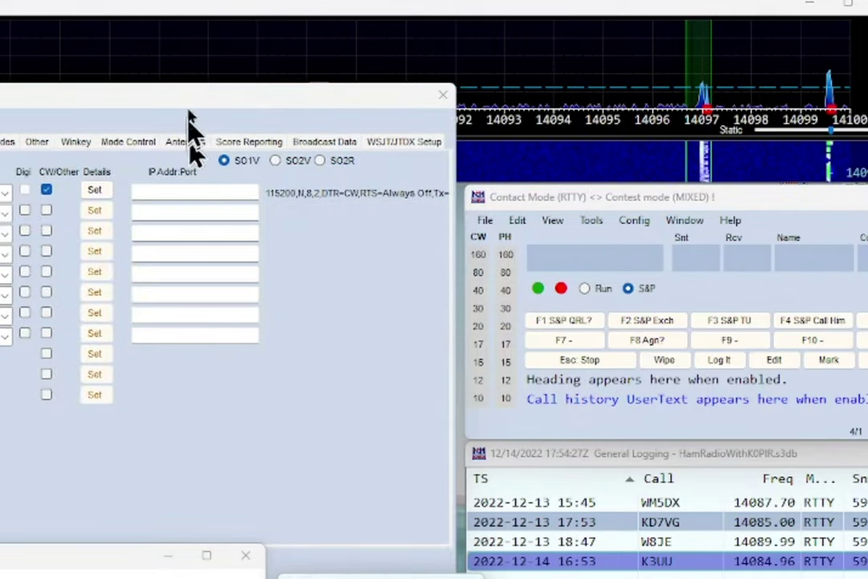
pyautogui.moveTo(203, 101); pyautogui.dragTo(454, 51)
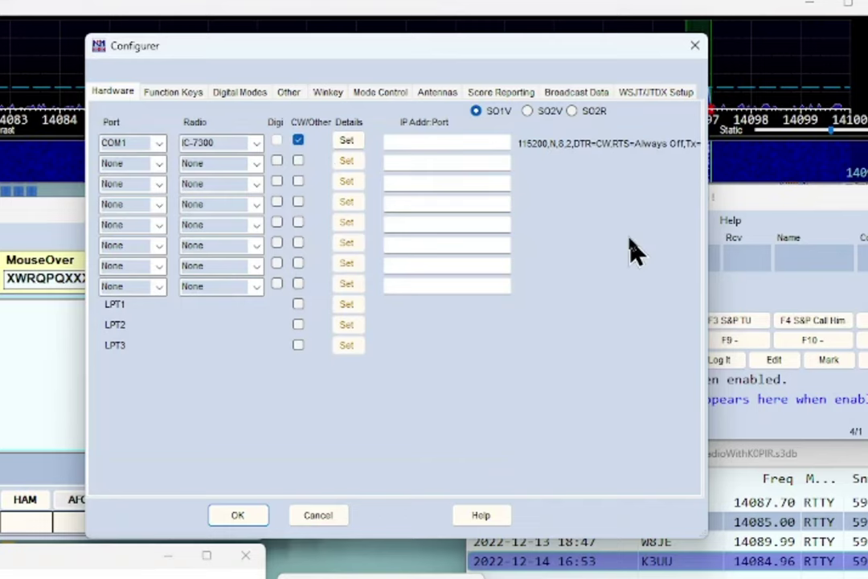
# Step: Review the COM1 port details for the IC-7300, moving the dialog into clear view, and accept them
pyautogui.click(347, 141)
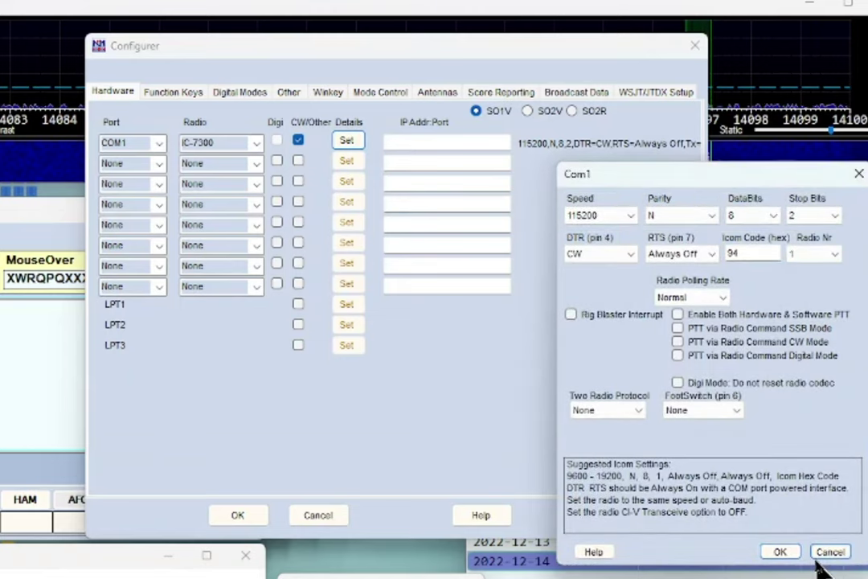
pyautogui.moveTo(713, 174); pyautogui.dragTo(436, 131)
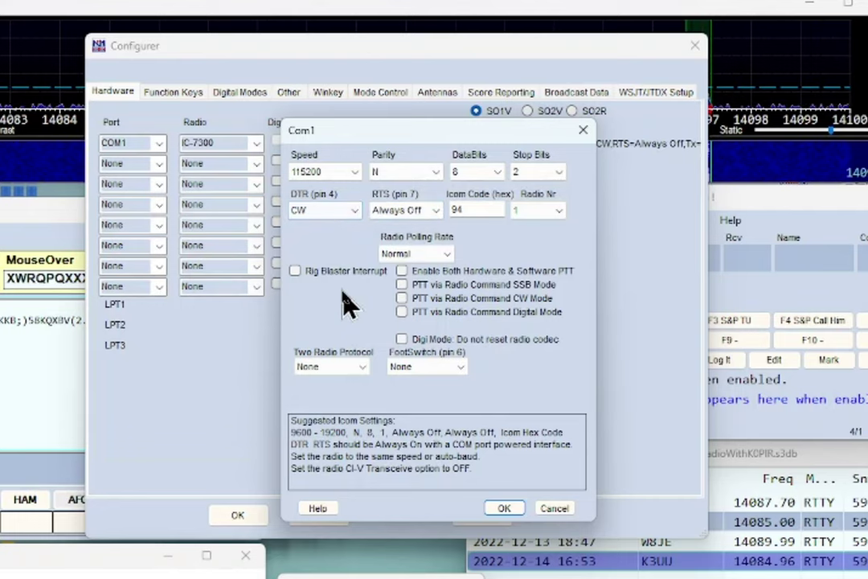
pyautogui.click(502, 511)
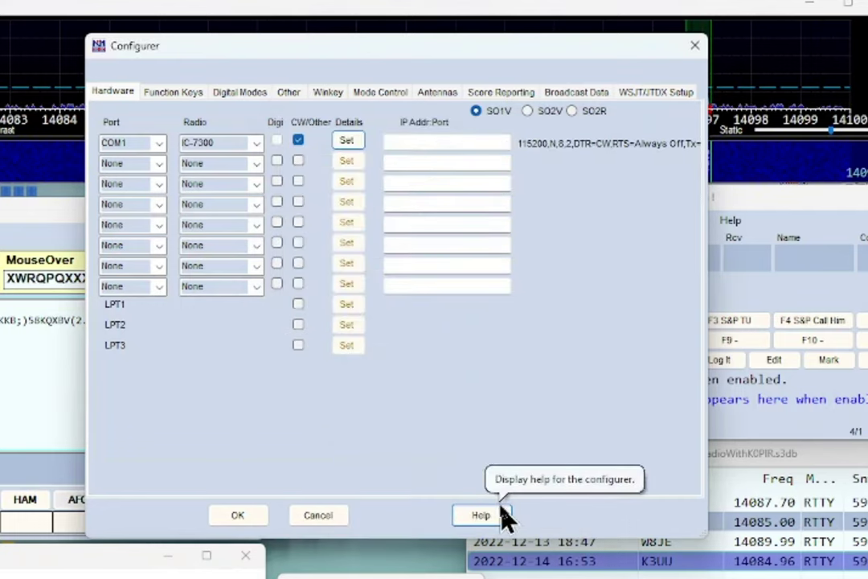
# Step: Review the Configurer's function key, digital mode, other, Winkey and mode control settings for the IC-7300
pyautogui.click(176, 92)
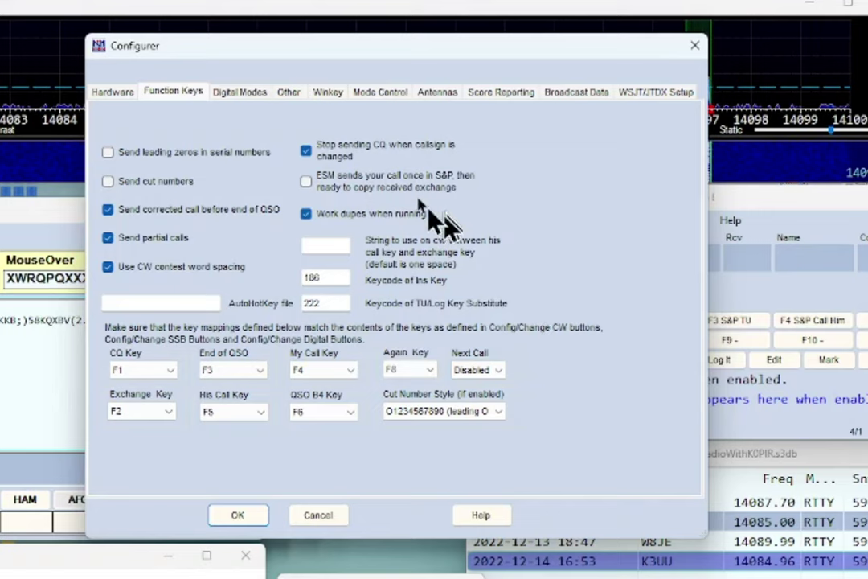
pyautogui.click(250, 103)
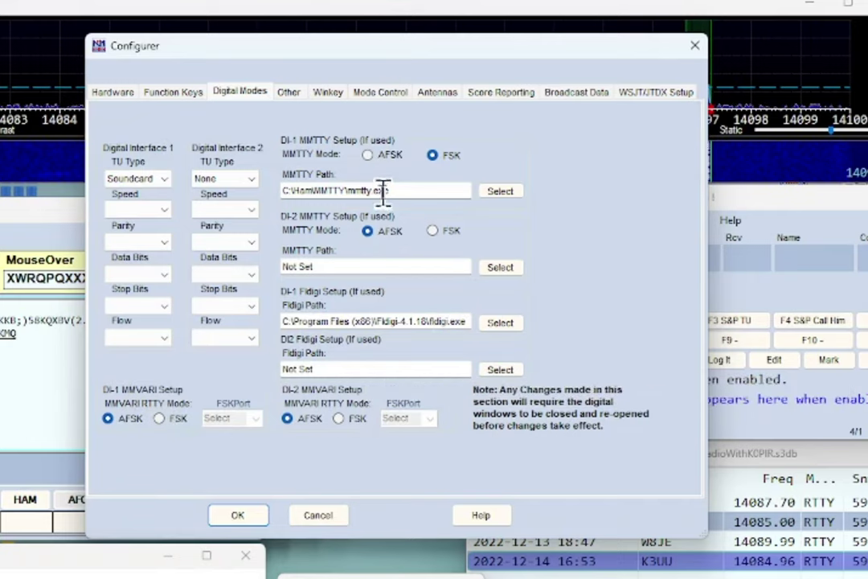
pyautogui.click(289, 93)
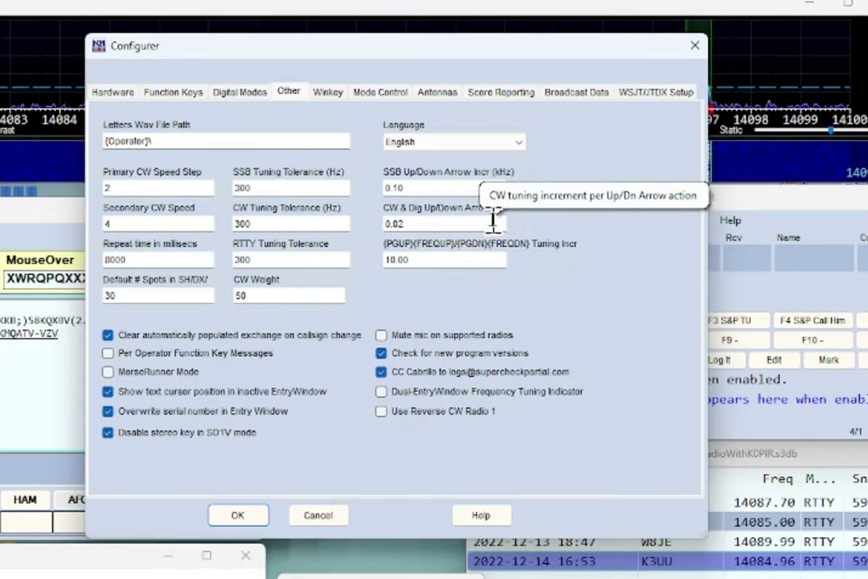
pyautogui.click(332, 102)
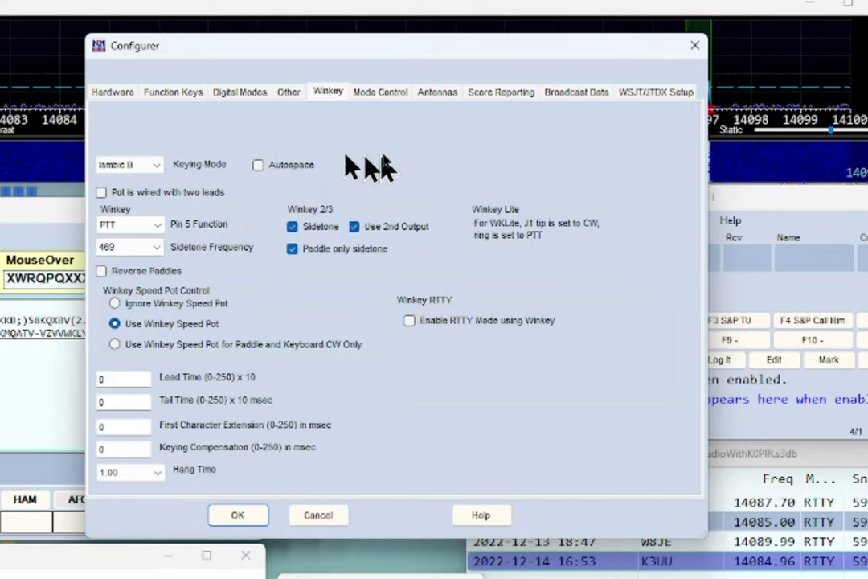
pyautogui.click(385, 94)
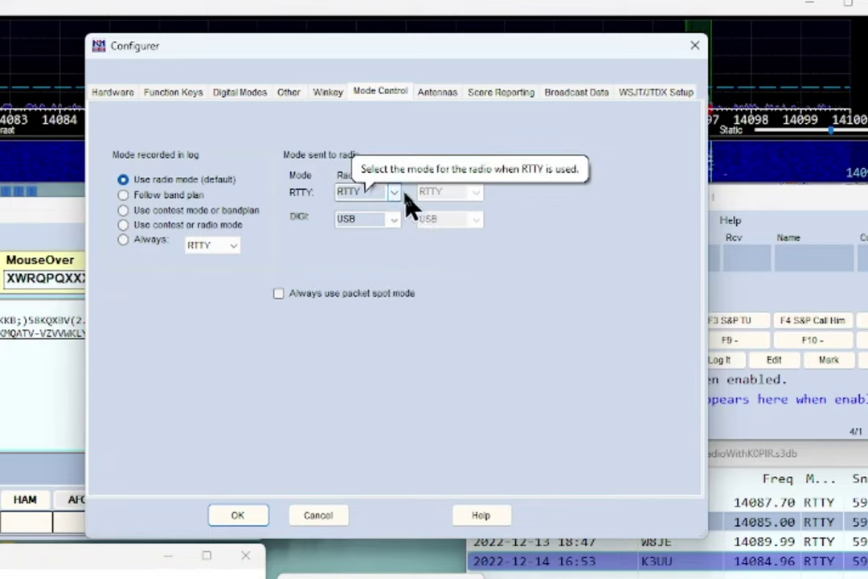
# Step: Review the antenna, score reporting, broadcast data and WSJT/JTDX settings, widening the Configurer window along the way
pyautogui.click(442, 101)
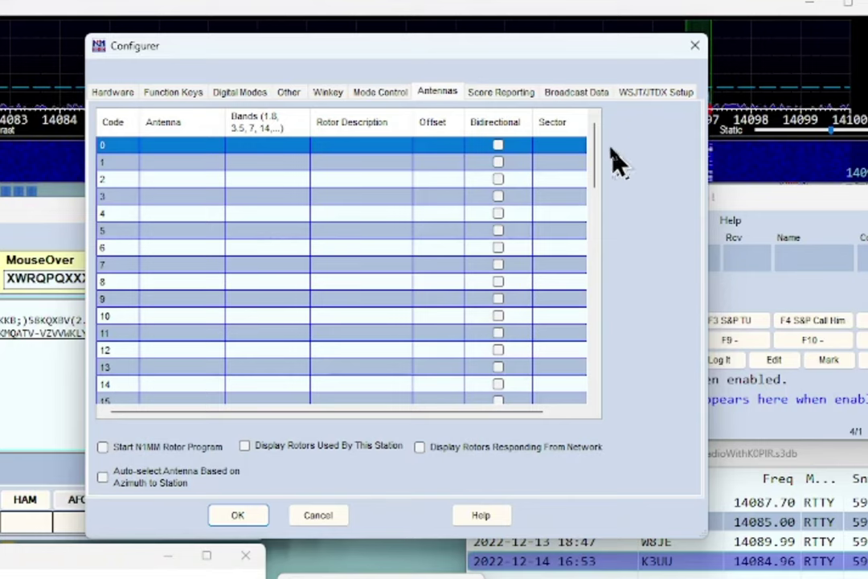
pyautogui.click(510, 100)
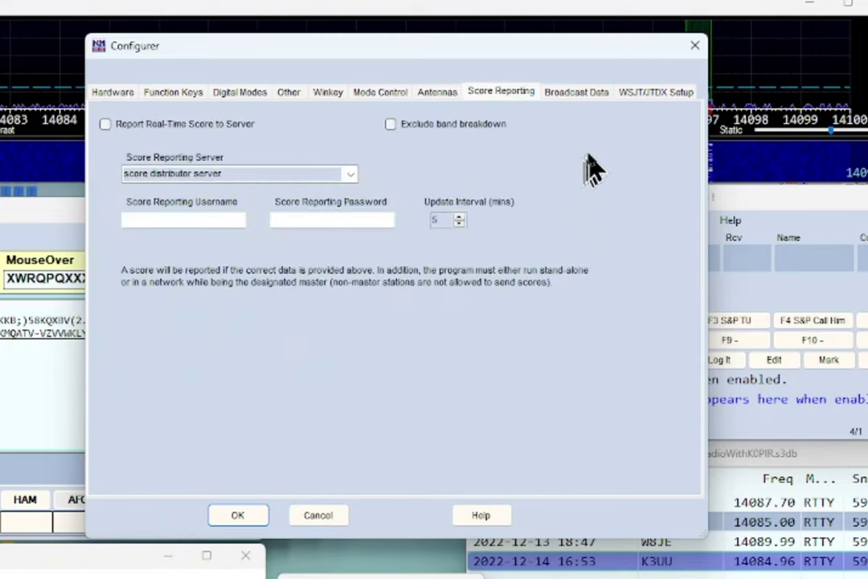
pyautogui.moveTo(709, 165); pyautogui.dragTo(828, 170)
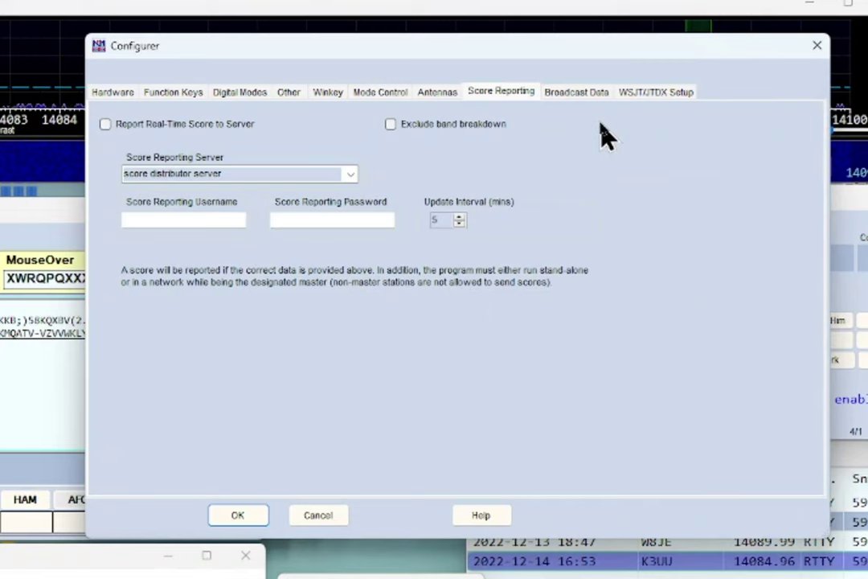
pyautogui.click(576, 95)
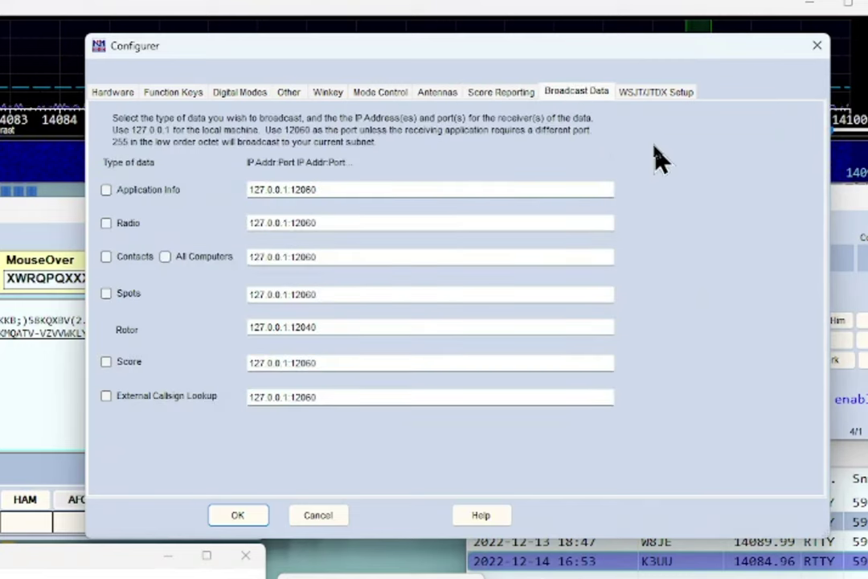
pyautogui.click(660, 92)
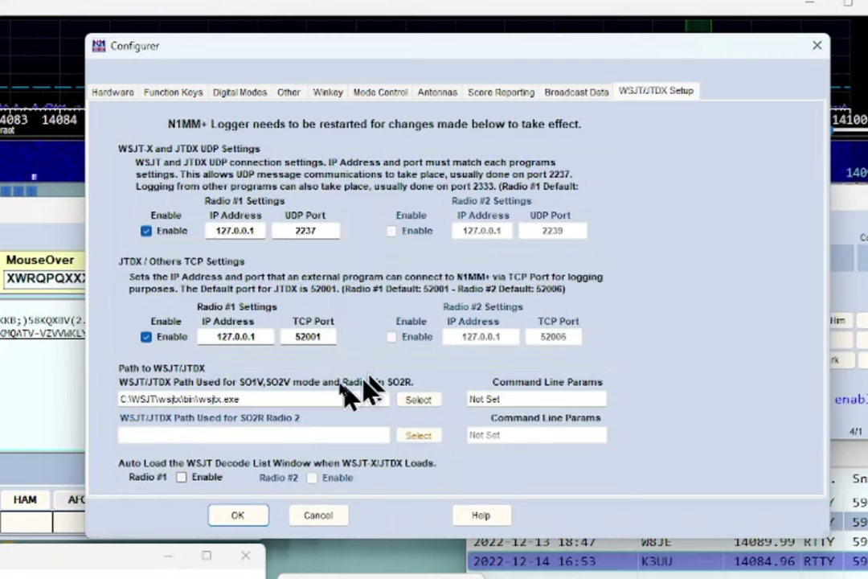
pyautogui.moveTo(354, 383)
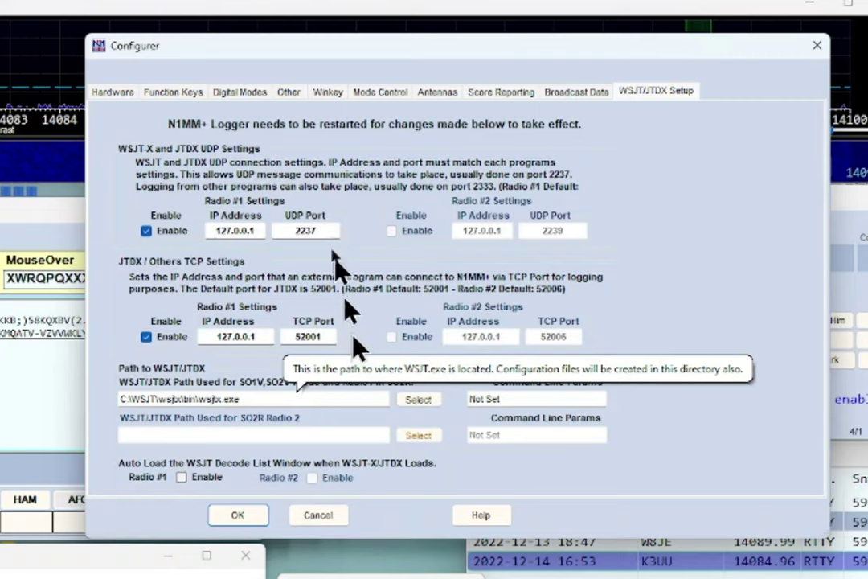
# Step: Recheck the DI-1 MMTTY mode and program path in the digital mode settings, and accept the Configurer settings
pyautogui.click(246, 93)
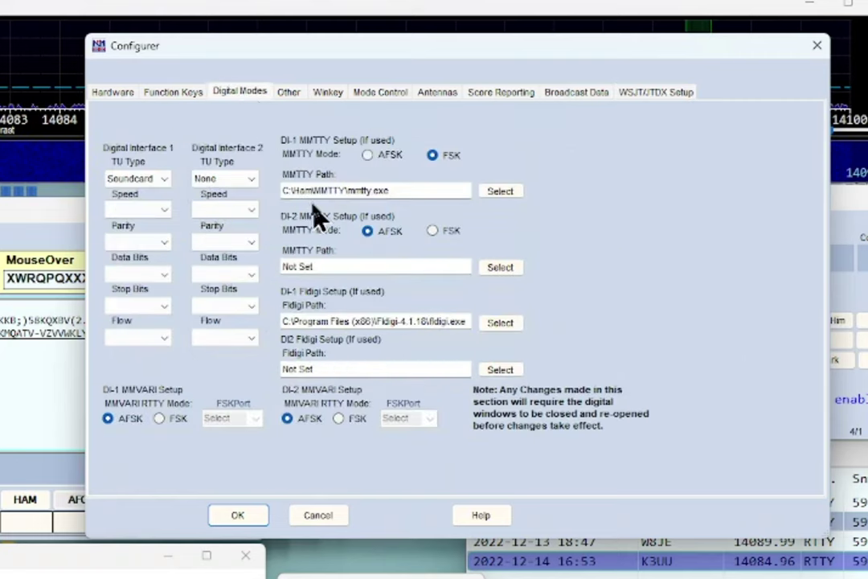
pyautogui.moveTo(378, 188)
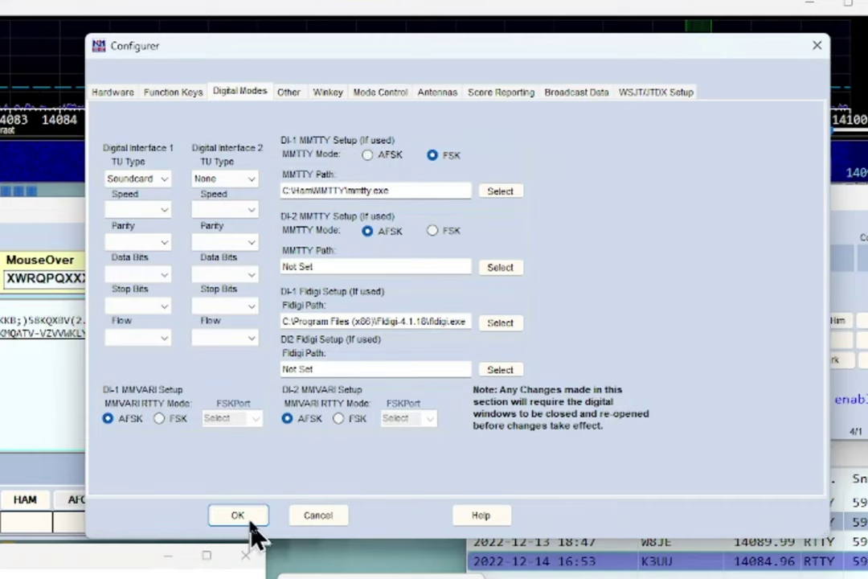
pyautogui.click(238, 515)
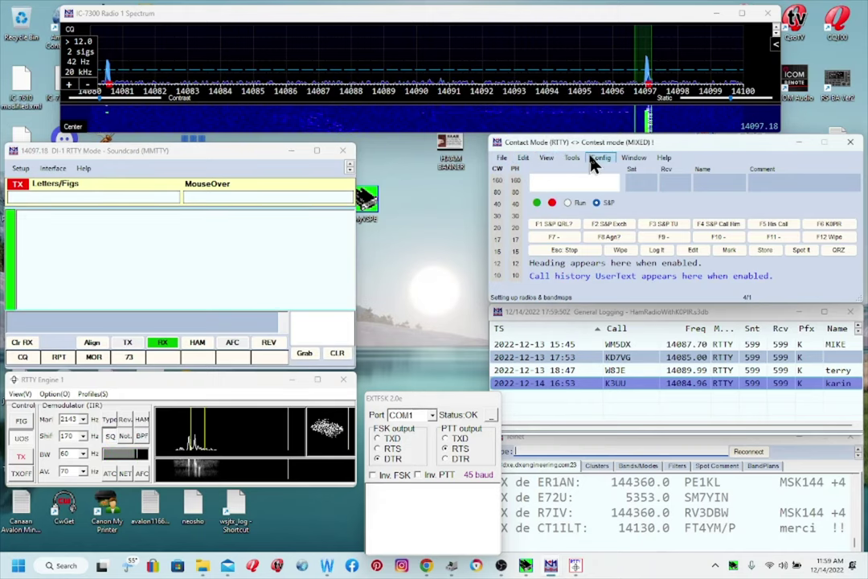
# Step: Open the existing-log selection for the HamRadioWithK0PIR.s3db database and move its dialog into clear view
pyautogui.click(503, 160)
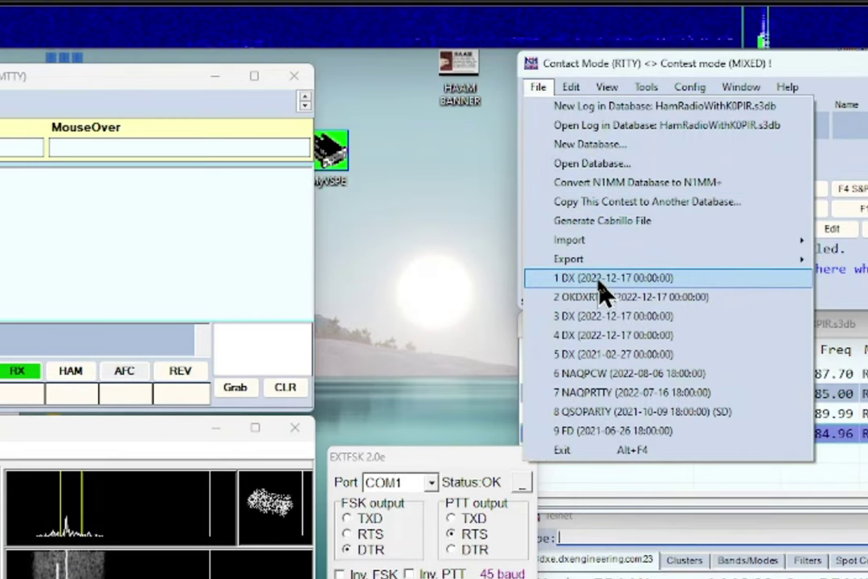
pyautogui.click(590, 127)
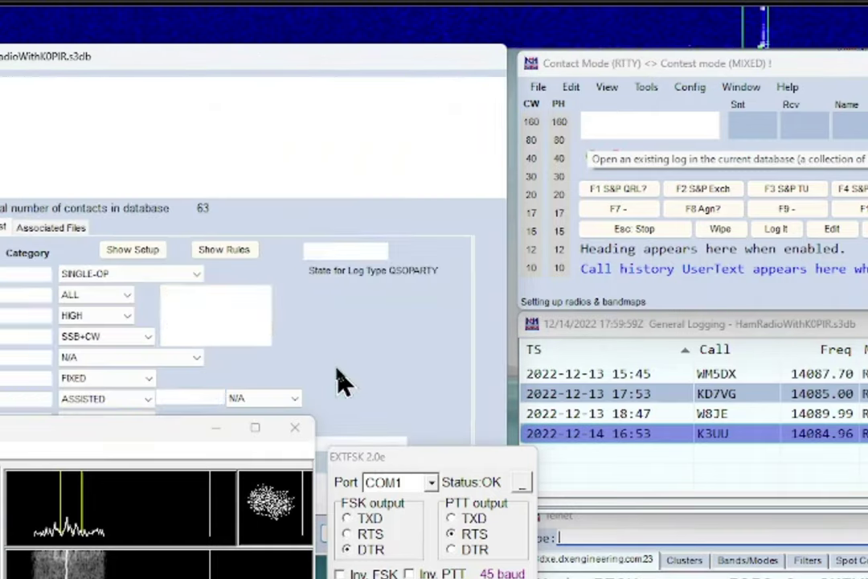
pyautogui.moveTo(283, 64); pyautogui.dragTo(291, 0)
pyautogui.moveTo(426, 72); pyautogui.dragTo(427, 63)
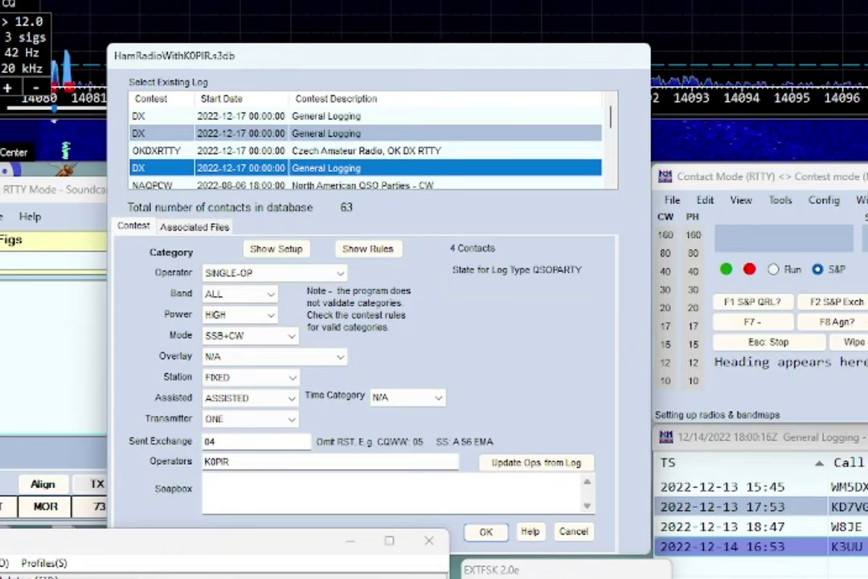
# Step: Examine the function key and master.scp files associated with the selected General Logging log, moving the dialog up to show every entry
pyautogui.click(194, 227)
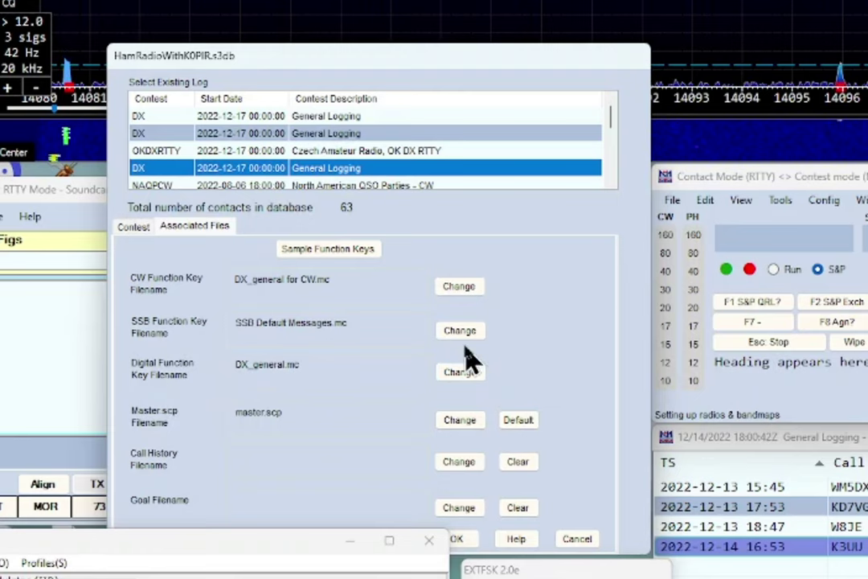
pyautogui.moveTo(515, 69); pyautogui.dragTo(519, 6)
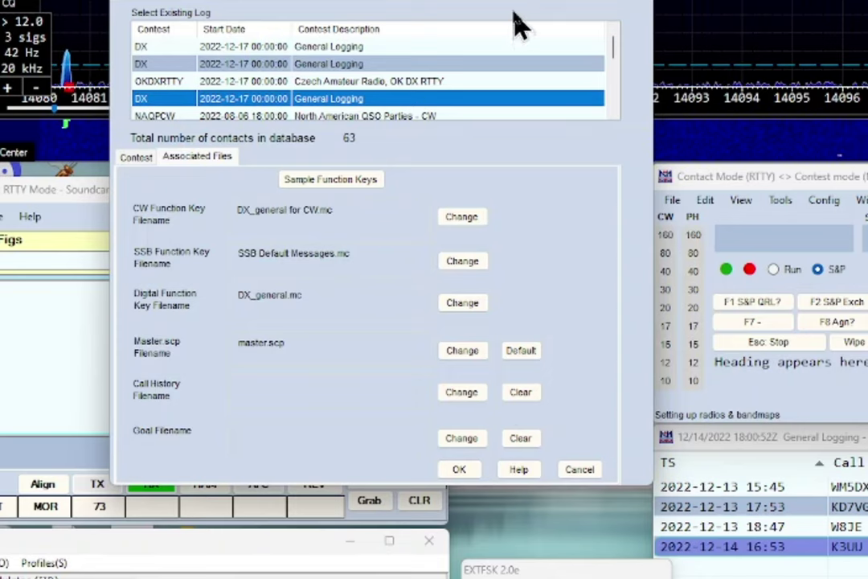
pyautogui.moveTo(519, 6); pyautogui.dragTo(507, 54)
pyautogui.moveTo(368, 58); pyautogui.dragTo(384, 20)
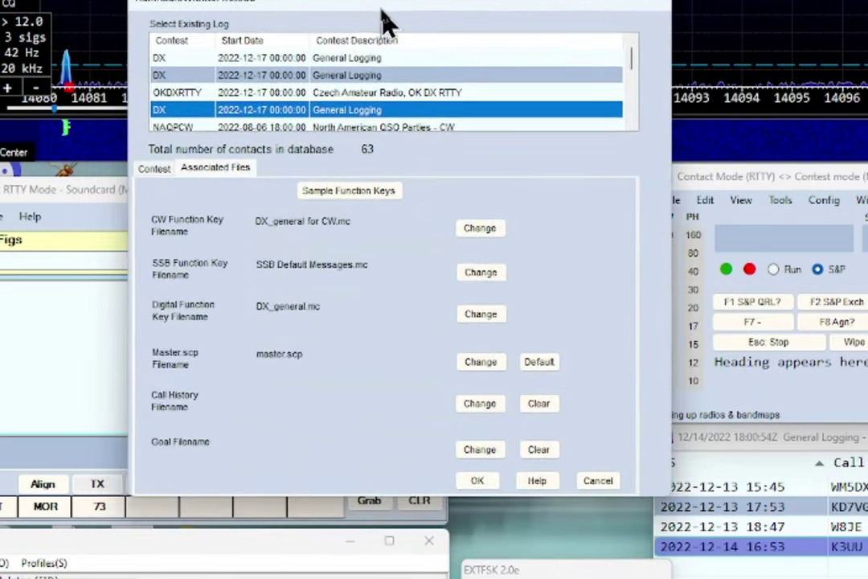
# Step: Return to the contest details of the selected DX General Logging log and accept it as the open log
pyautogui.click(155, 168)
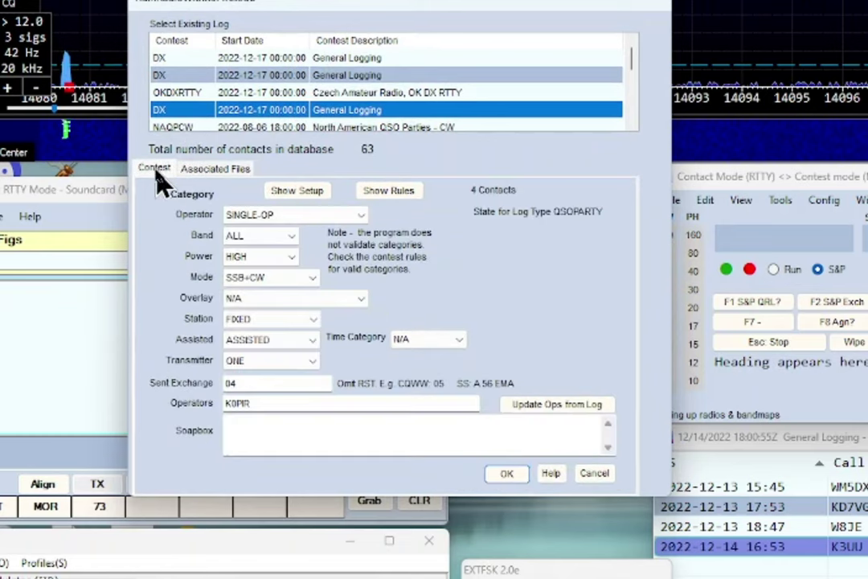
pyautogui.click(507, 475)
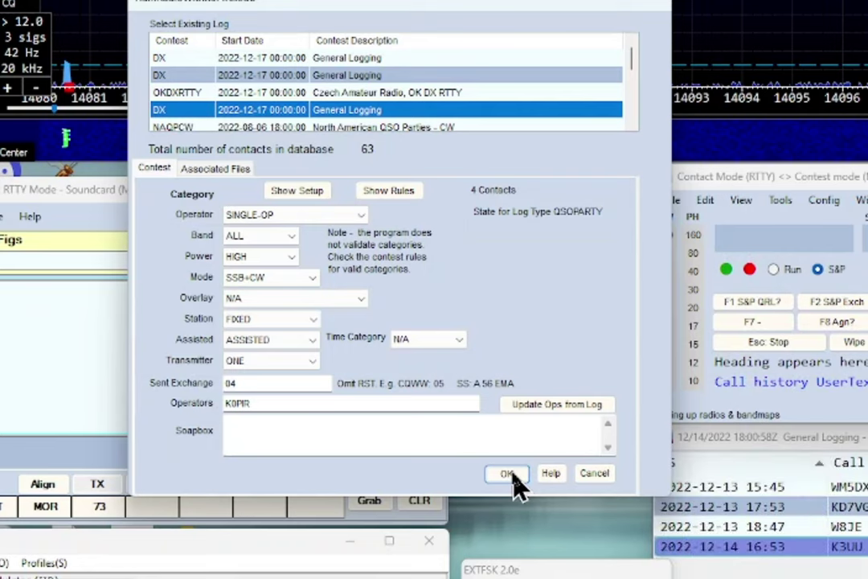
pyautogui.click(510, 479)
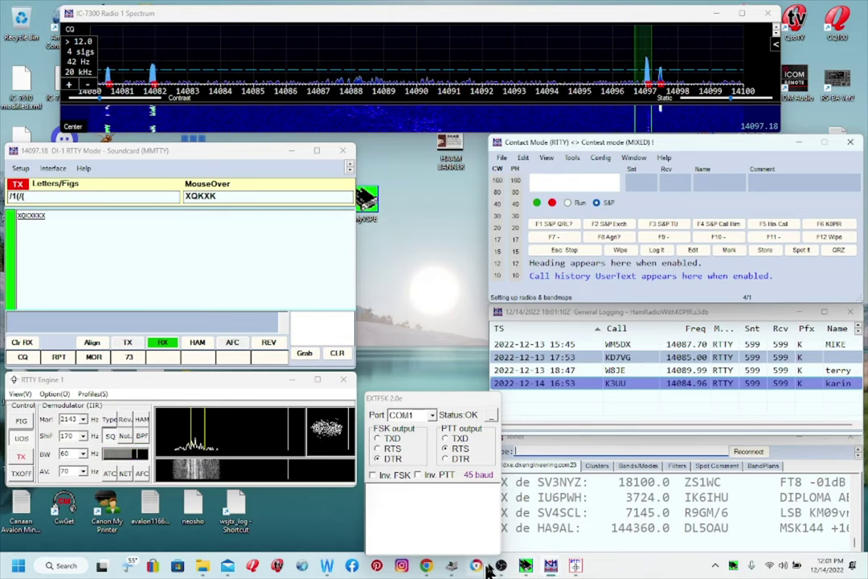
# Step: Replace the IC-7300 Radio 1 Spectrum window with wfview in the upper part of the desktop, and lower its AF gain
pyautogui.moveTo(501, 567)
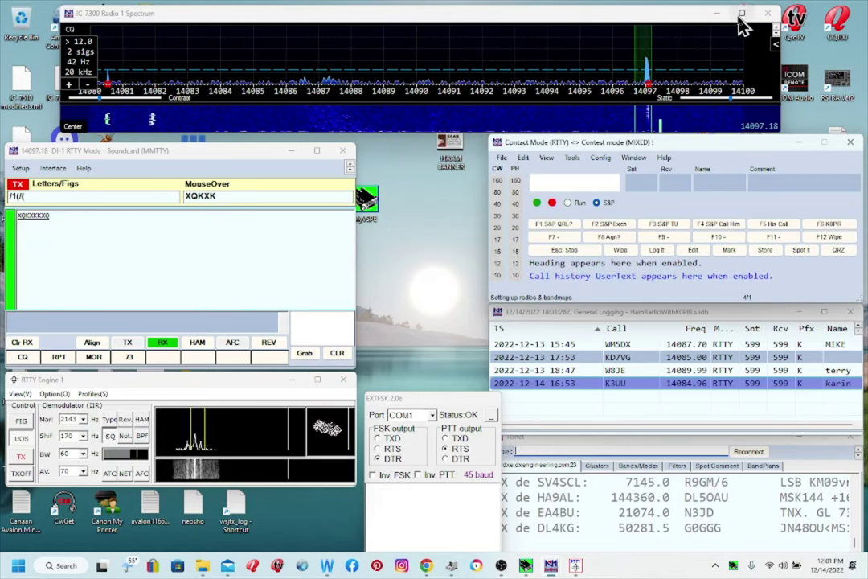
pyautogui.click(767, 14)
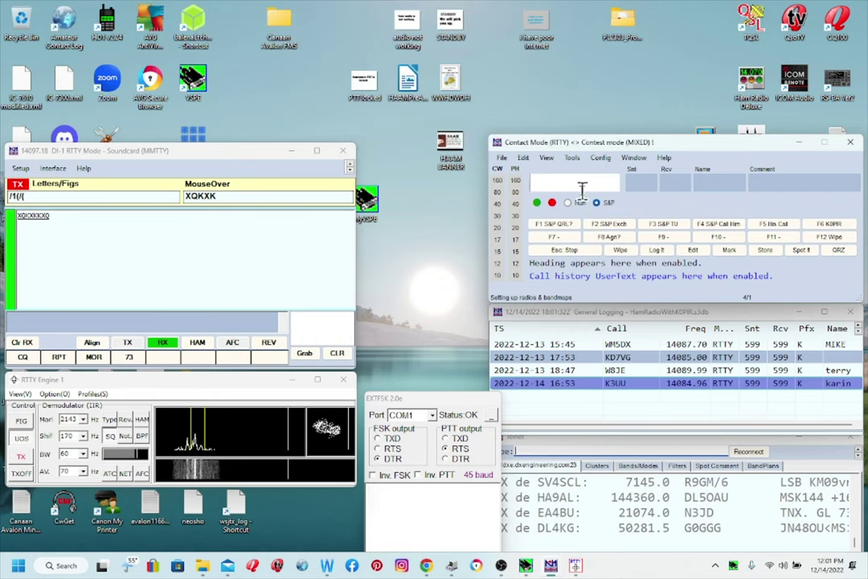
pyautogui.click(327, 565)
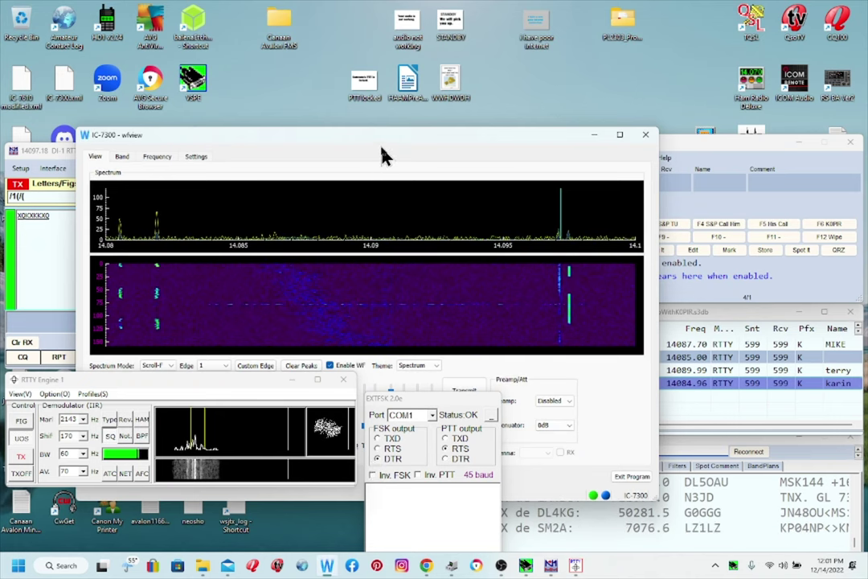
pyautogui.moveTo(382, 143); pyautogui.dragTo(398, 31)
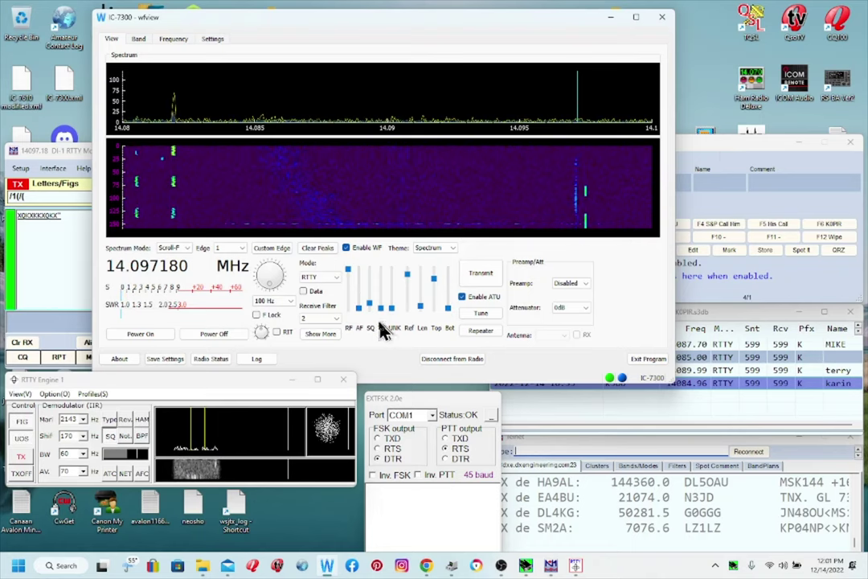
pyautogui.moveTo(362, 294); pyautogui.dragTo(369, 317)
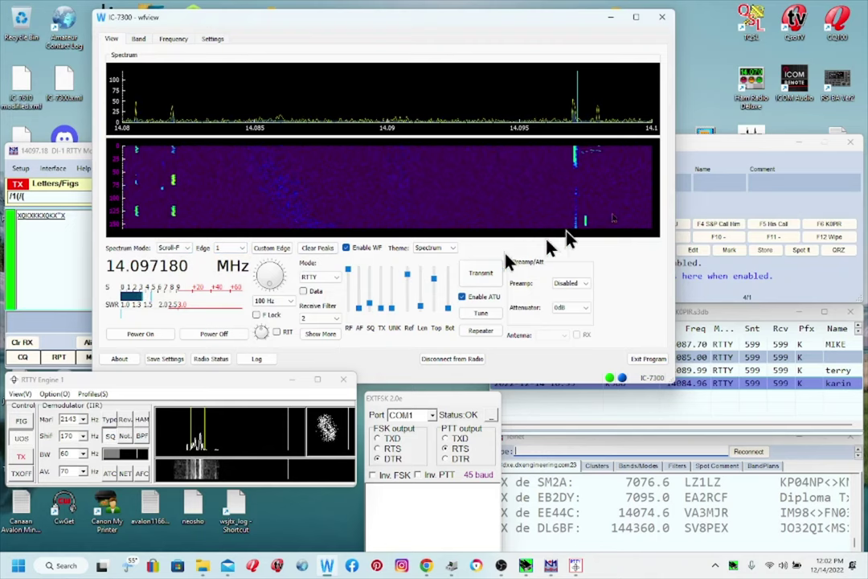
# Step: Switch to the N1MM Logger+ entry window and change the radio mode by entering CW as the callsign
pyautogui.click(752, 152)
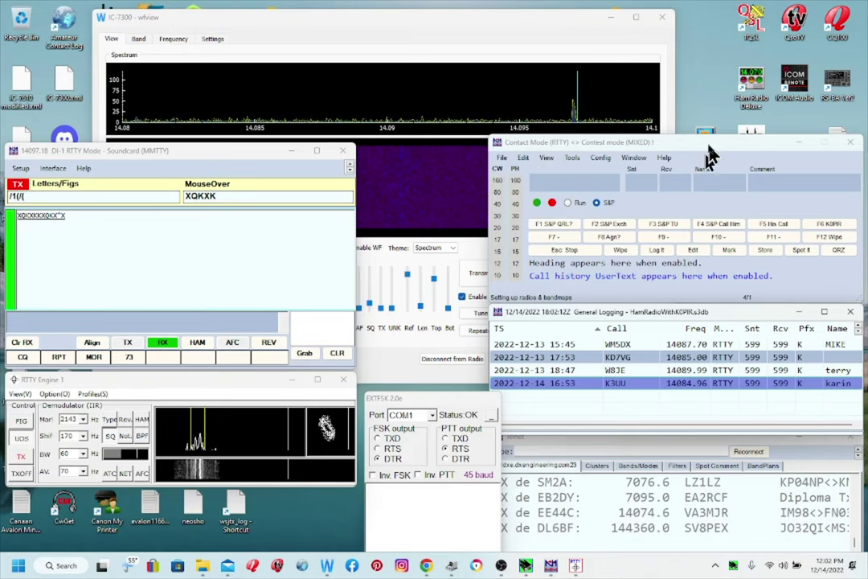
pyautogui.click(550, 184)
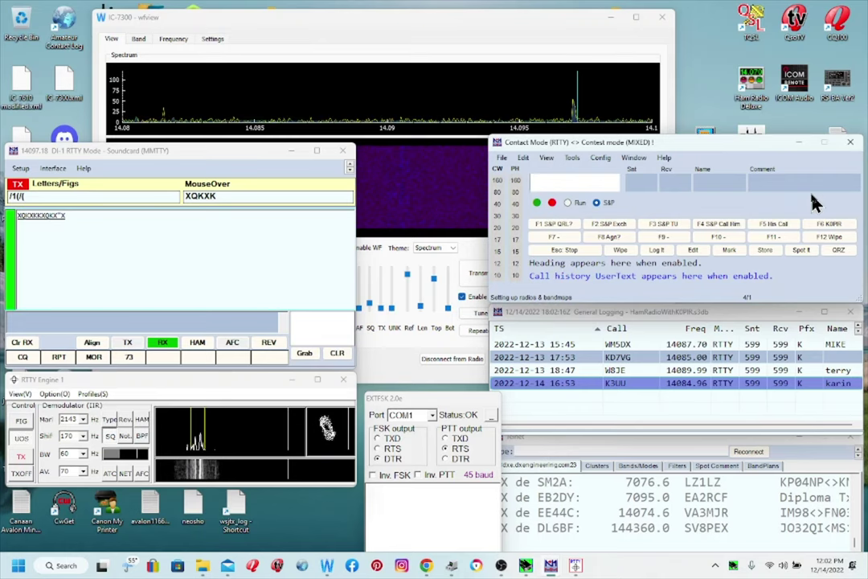
pyautogui.write('CW')
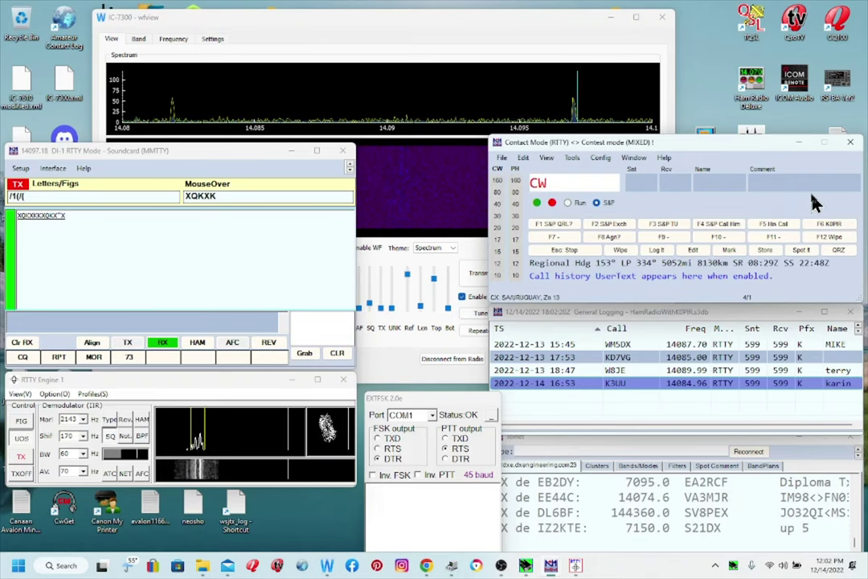
pyautogui.press('Return')
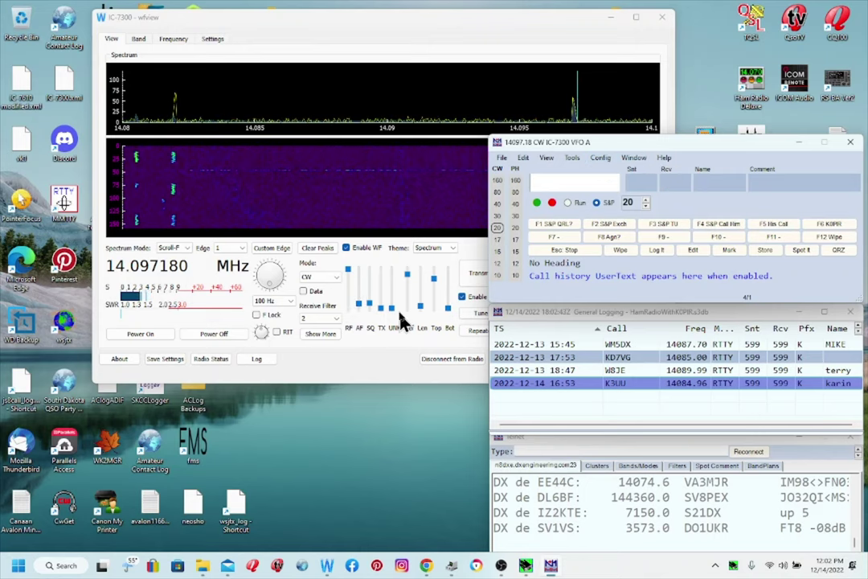
# Step: Set the AF gain to 18% and tune the ATU in wfview, with its window minimized when done
pyautogui.click(359, 307)
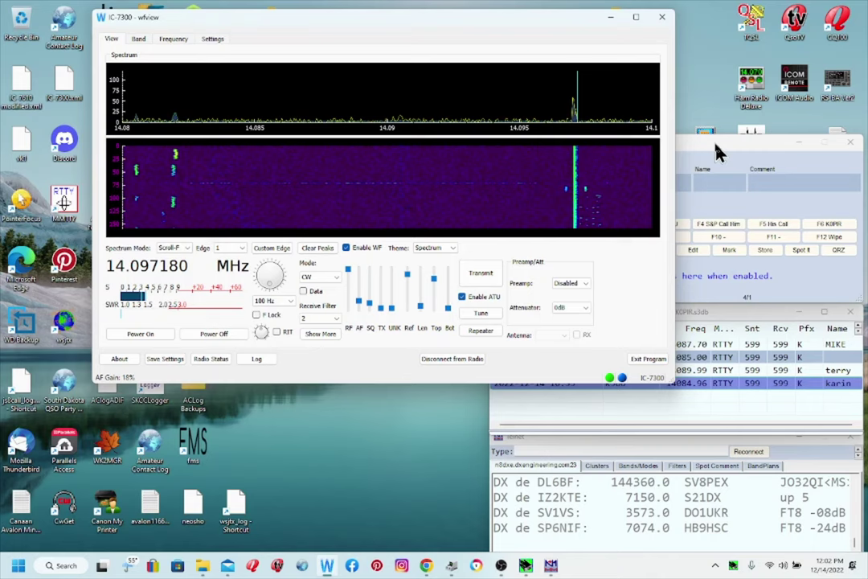
pyautogui.click(480, 313)
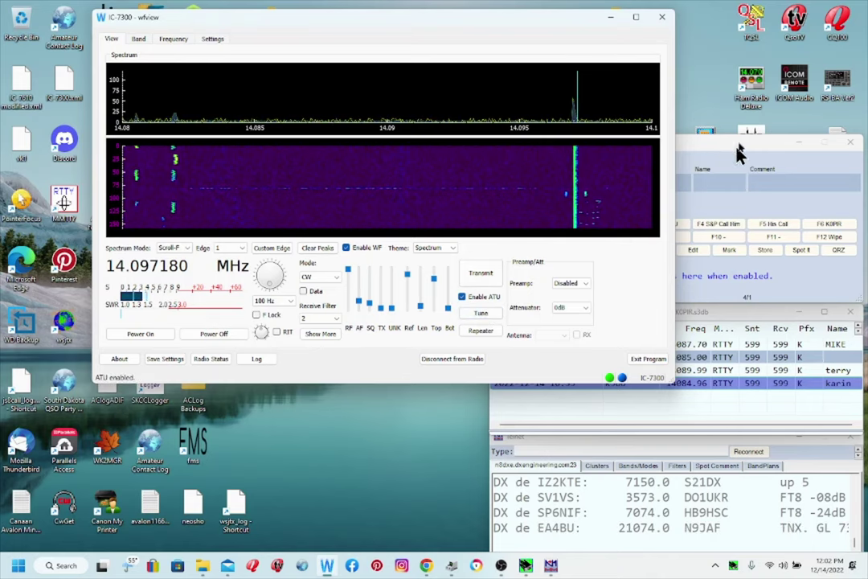
pyautogui.click(610, 18)
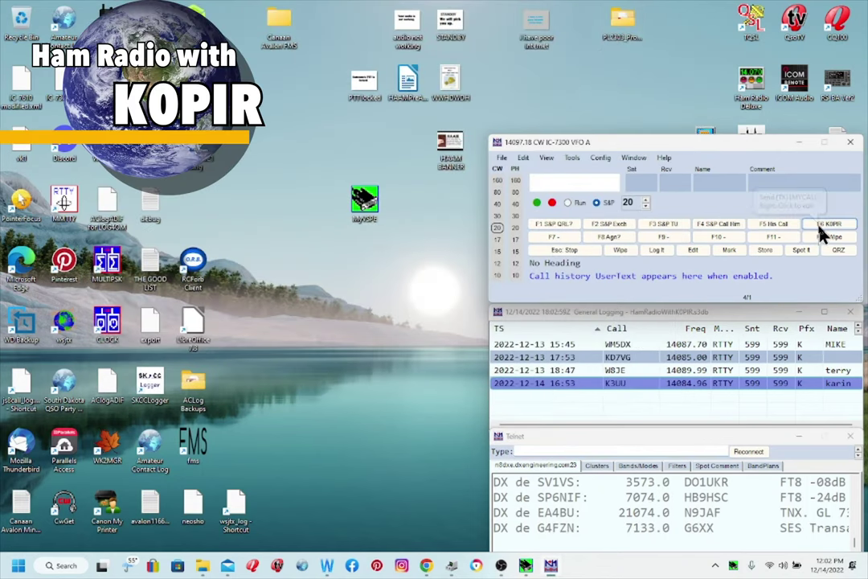
# Step: Send the Run CQ message in CW, and set the AF gain to 0% in wfview, with its window minimized when done
pyautogui.click(558, 230)
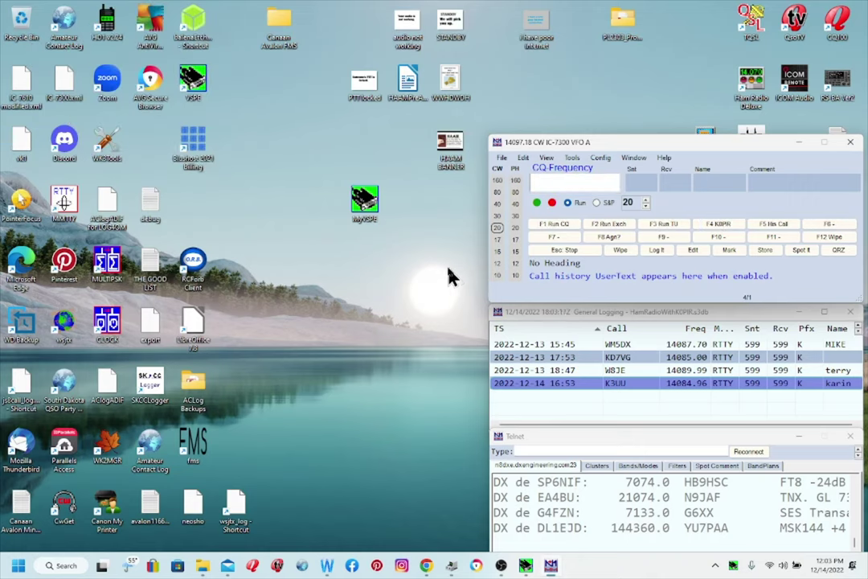
pyautogui.click(327, 565)
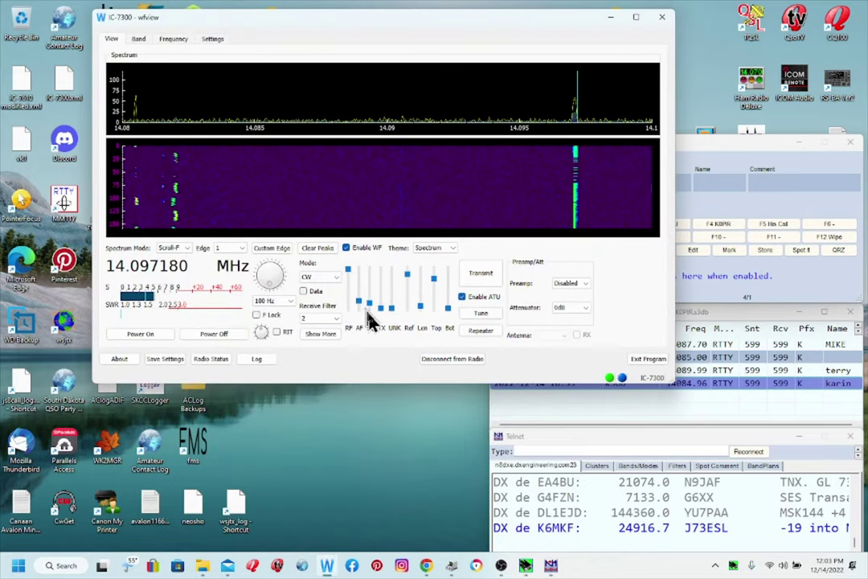
pyautogui.moveTo(359, 303); pyautogui.dragTo(360, 316)
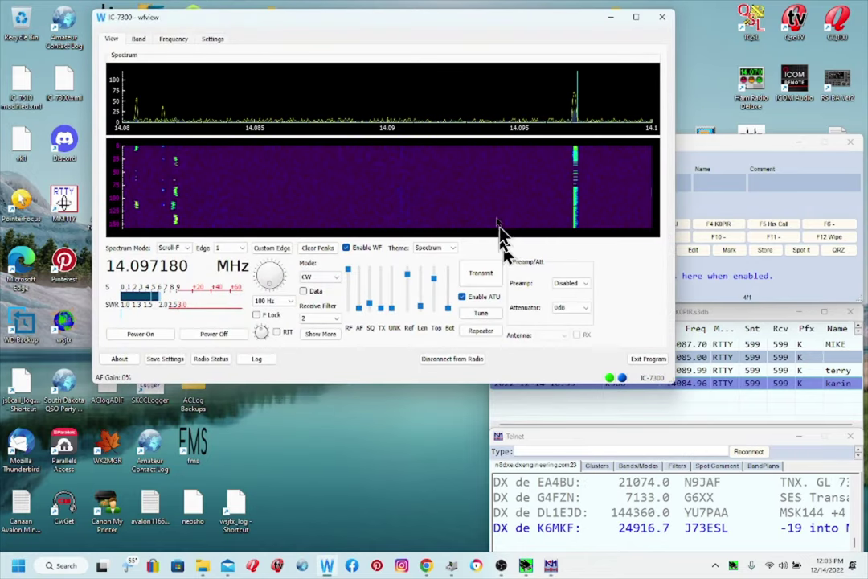
pyautogui.click(611, 19)
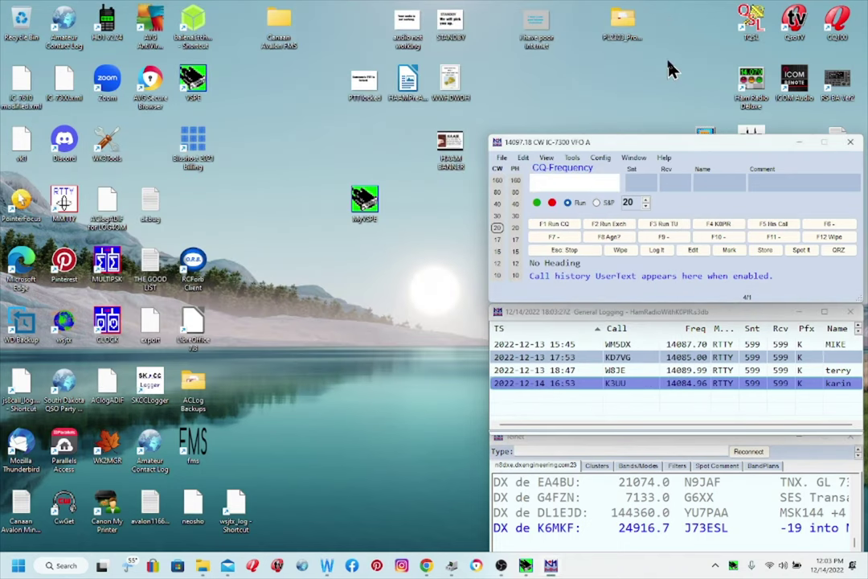
# Step: Change the radio mode by entering RTTY as the callsign in the N1MM Logger+ entry window
pyautogui.write('RTTY')
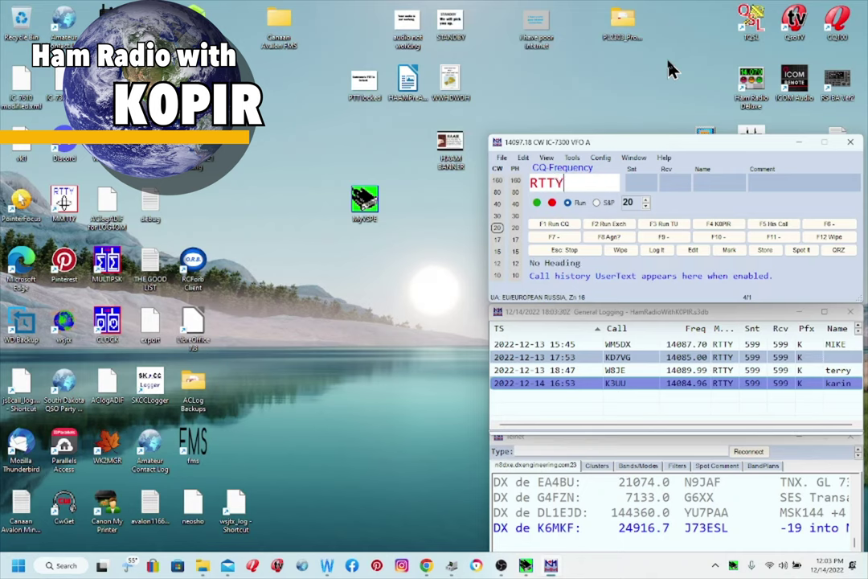
pyautogui.press('Return')
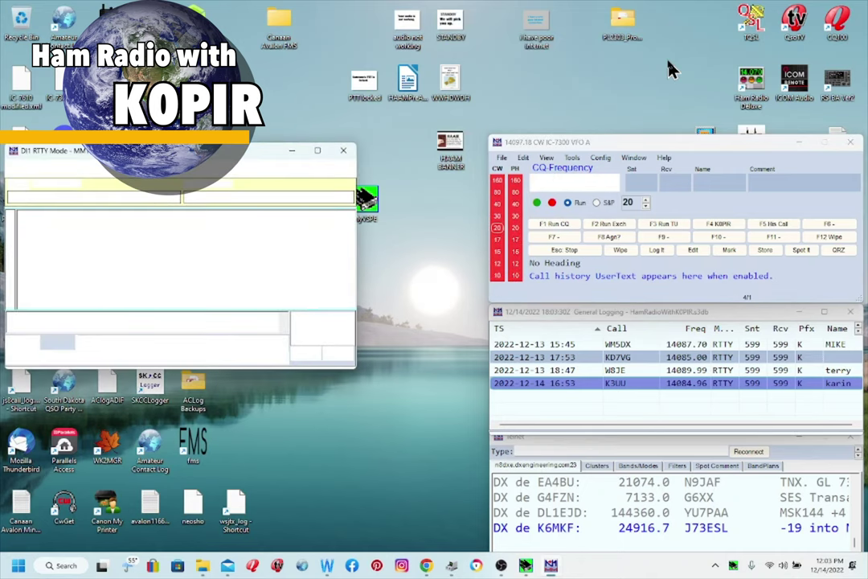
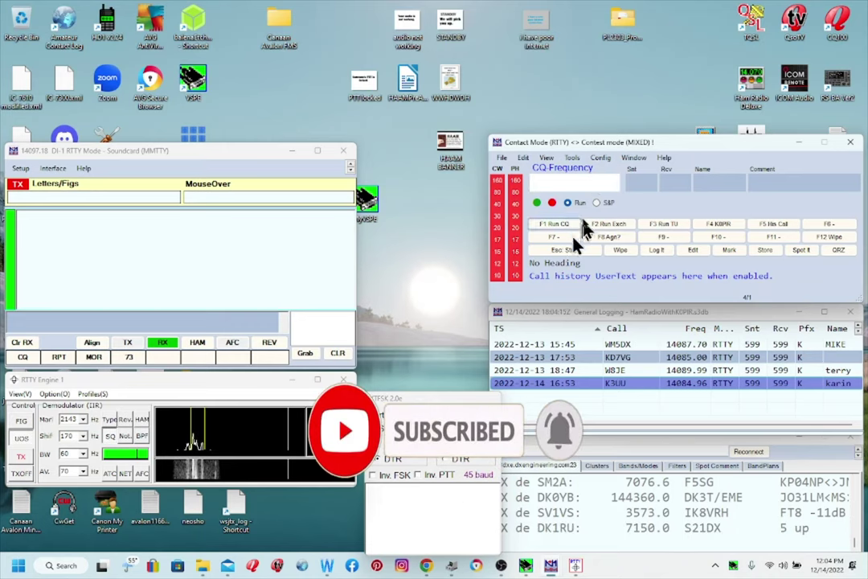
# Step: Close the MMTTY digital interface and reopen it from the entry window
pyautogui.click(344, 151)
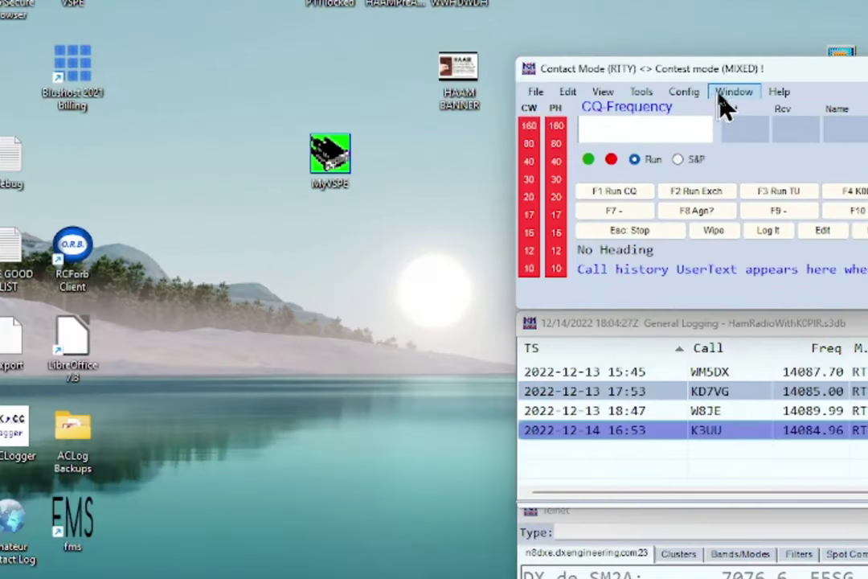
pyautogui.click(733, 92)
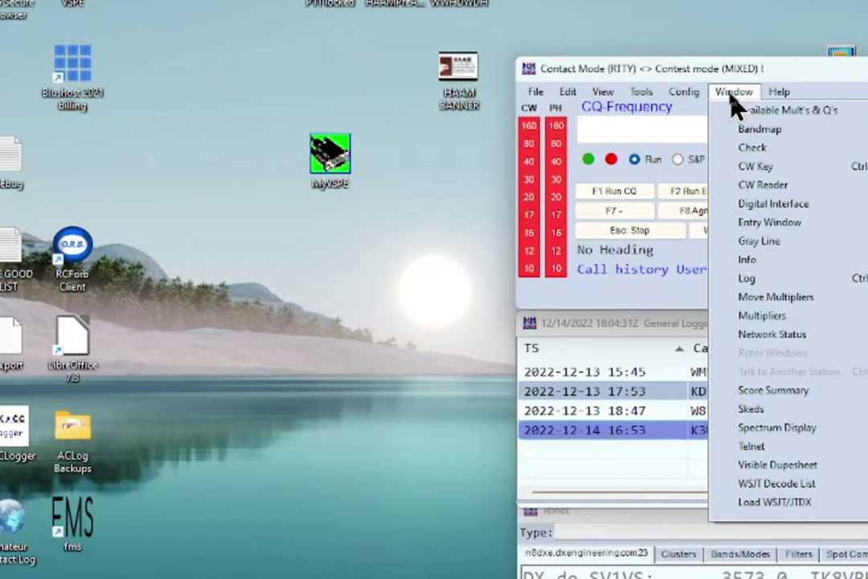
pyautogui.click(733, 95)
pyautogui.click(736, 94)
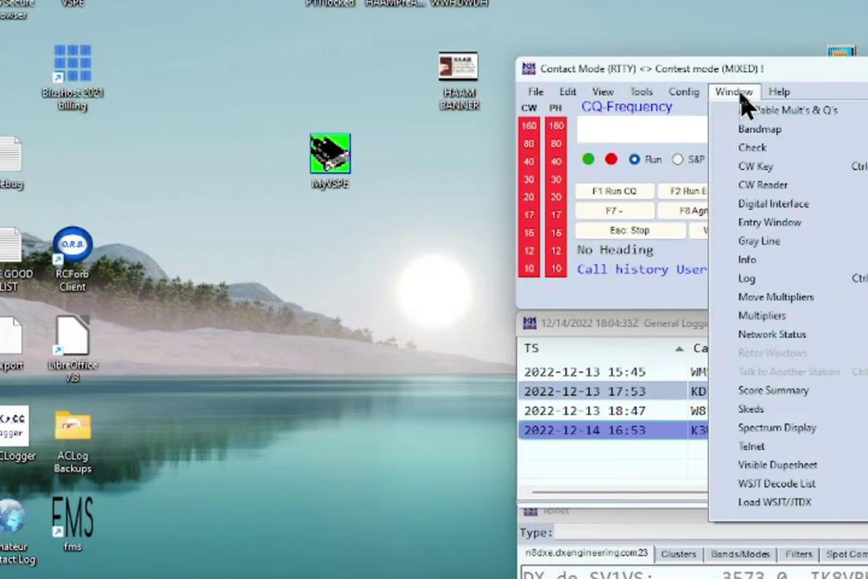
pyautogui.click(755, 204)
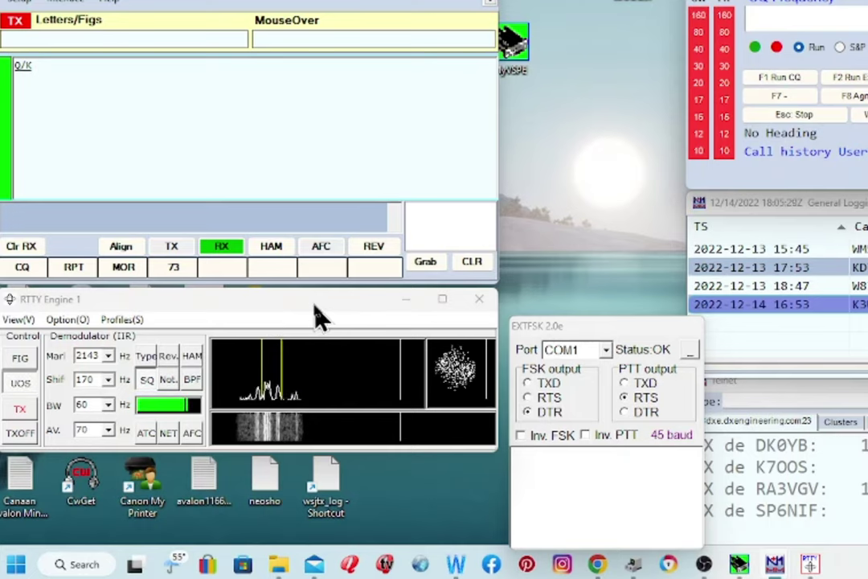
# Step: Open the RTTY Engine setup, move its dialog higher on the desktop, and apply the HAM defaults with mark 2125 Hz and shift 170 Hz
pyautogui.click(430, 261)
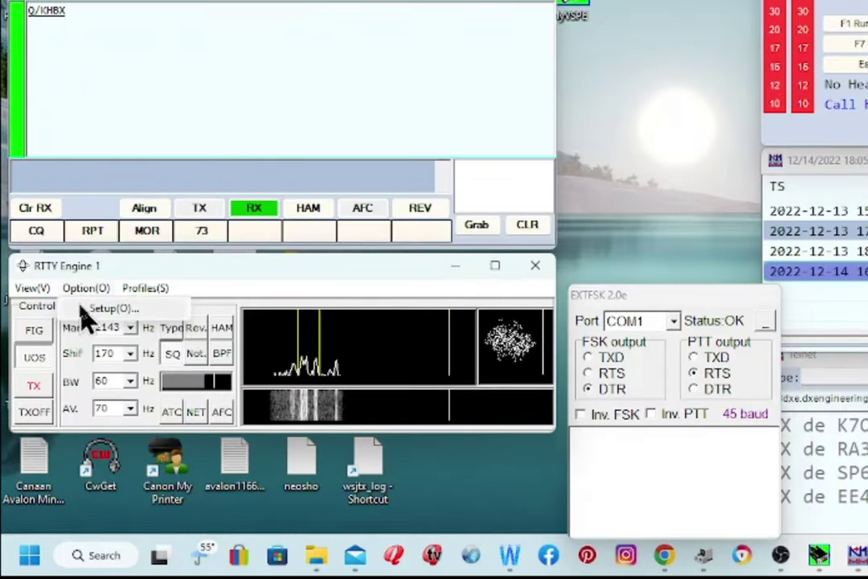
pyautogui.click(91, 326)
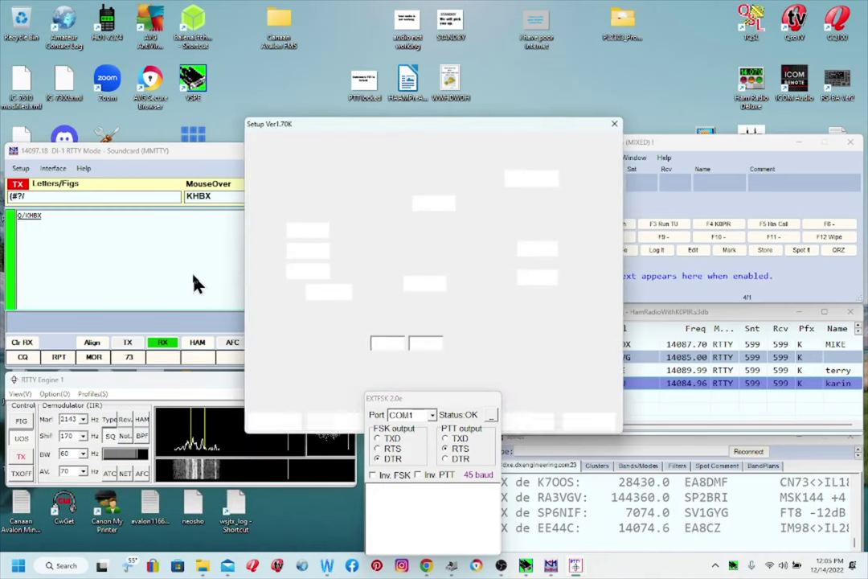
pyautogui.moveTo(446, 122); pyautogui.dragTo(384, 47)
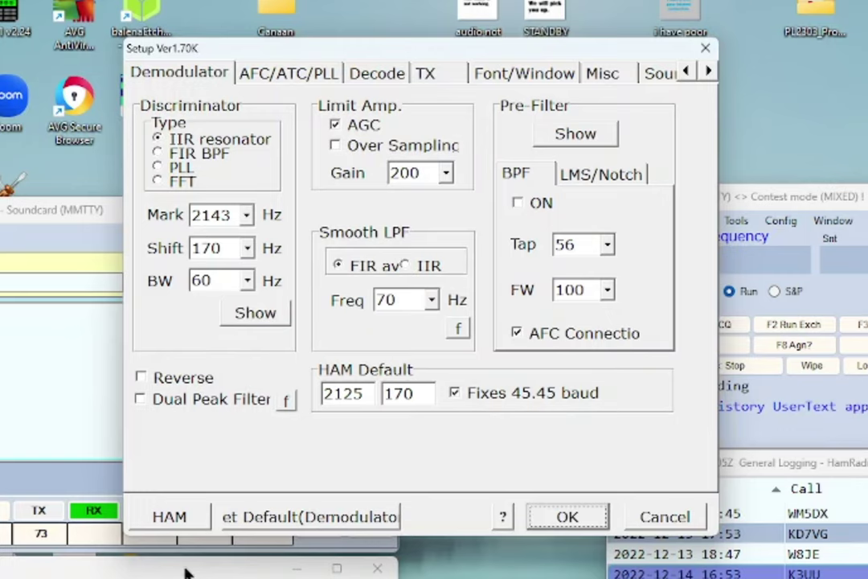
pyautogui.click(182, 525)
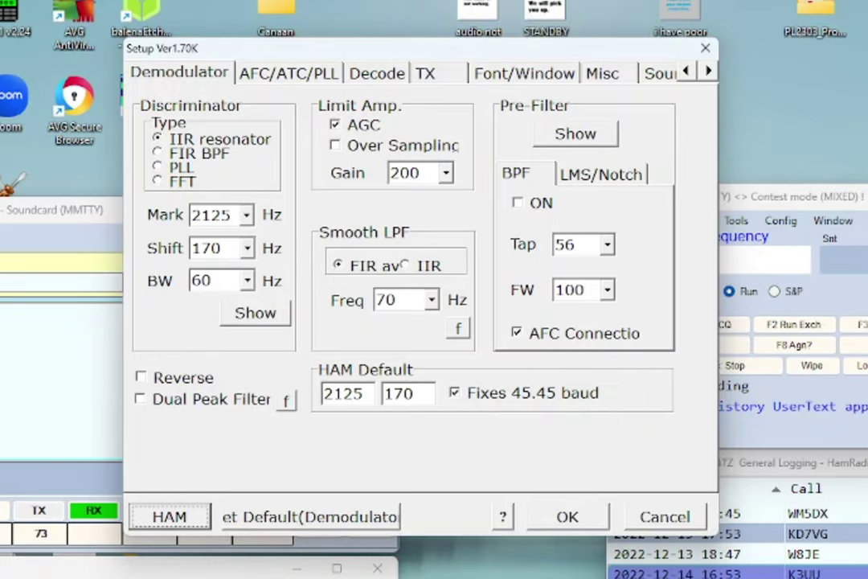
# Step: Review the AFC/ATC/PLL, Decode and TX settings, and check that the PTT & FSK port is EXTFSK64
pyautogui.click(309, 80)
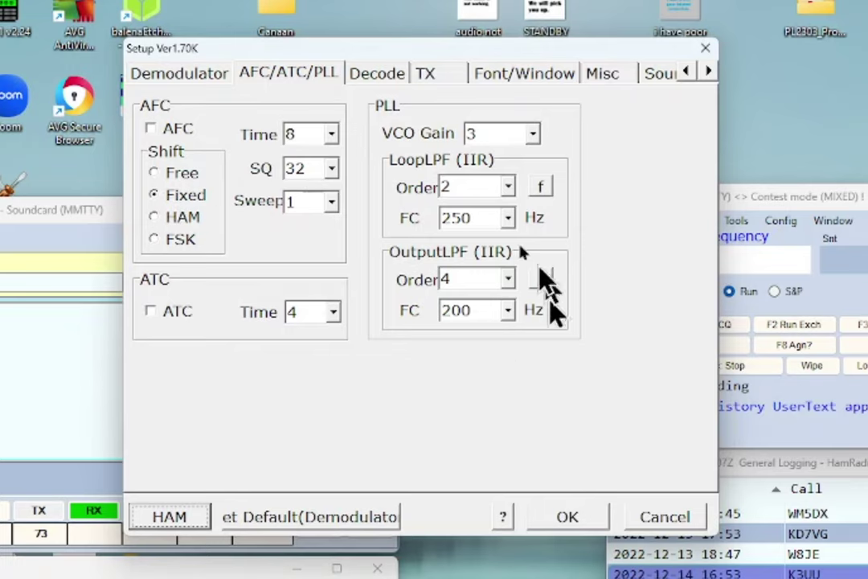
pyautogui.click(384, 75)
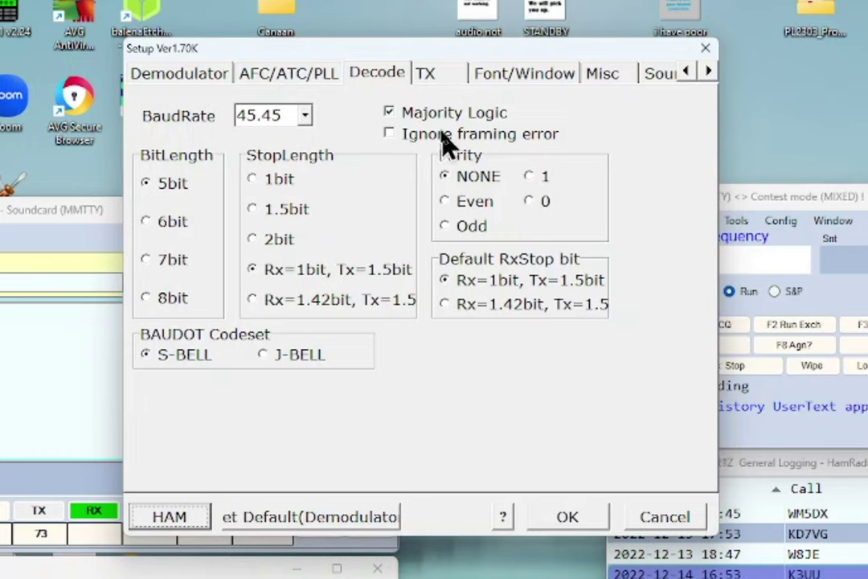
pyautogui.click(427, 74)
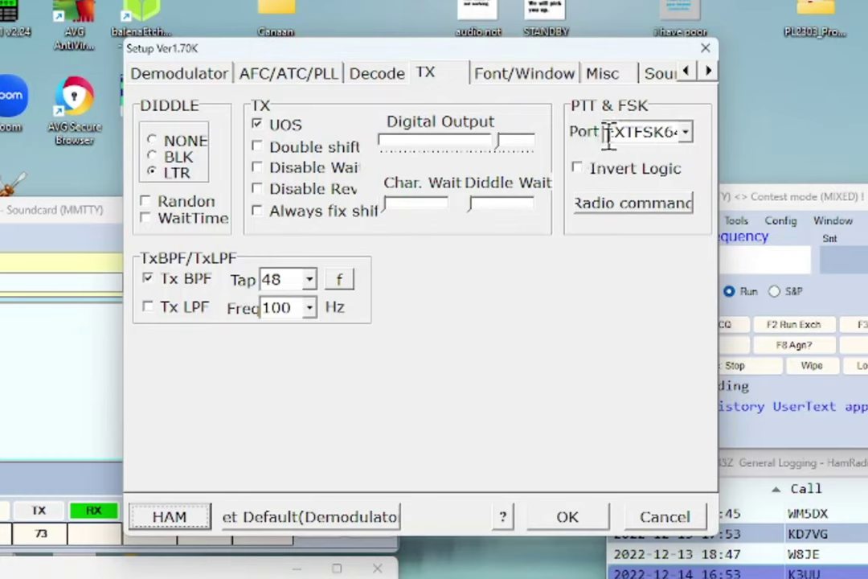
pyautogui.click(686, 134)
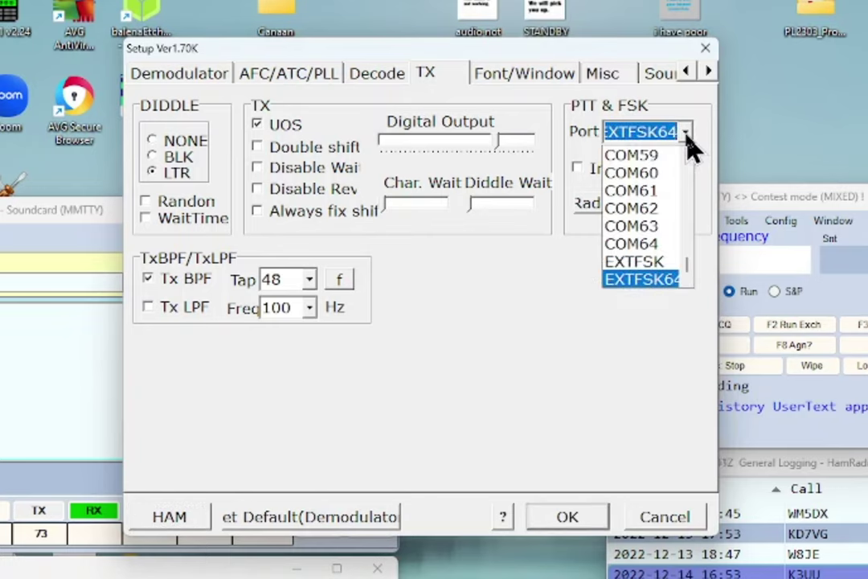
pyautogui.click(666, 331)
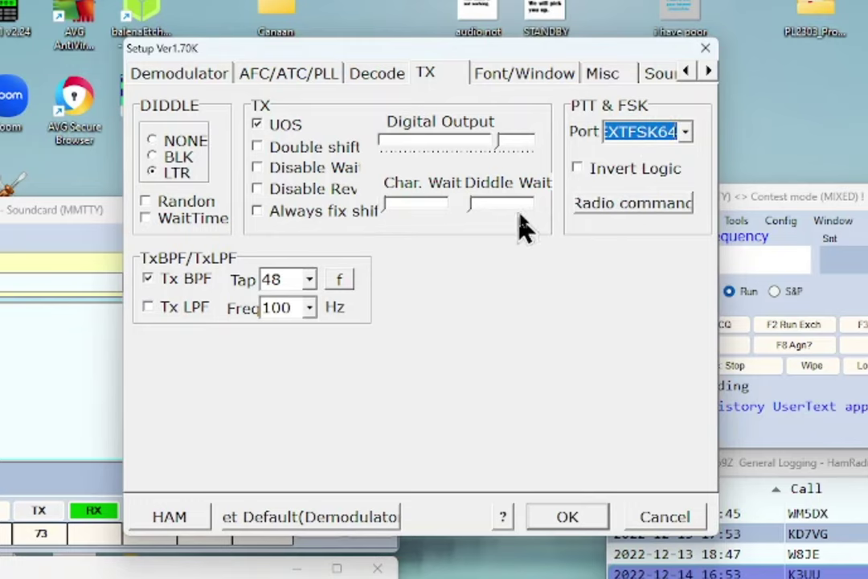
# Step: Examine the Radio command settings for the port and commands, and dismiss them without changes
pyautogui.click(623, 208)
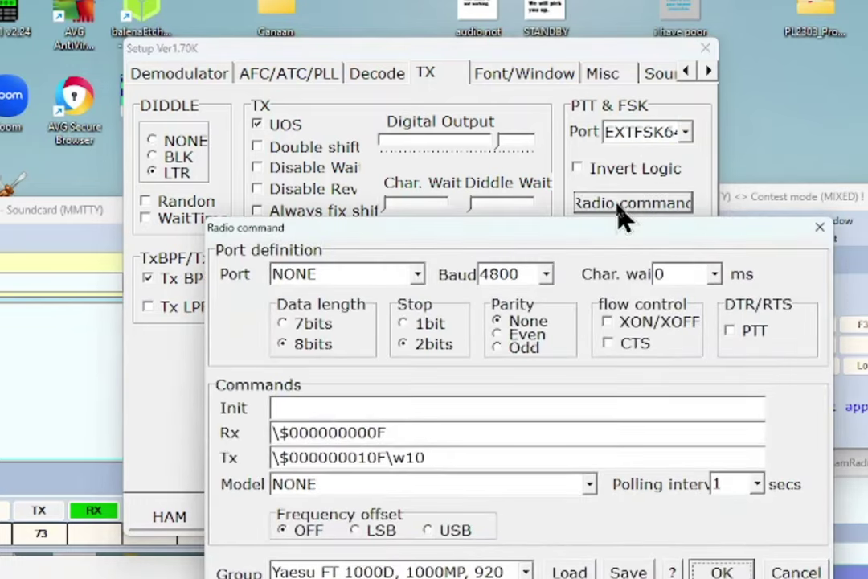
pyautogui.moveTo(537, 233); pyautogui.dragTo(439, 84)
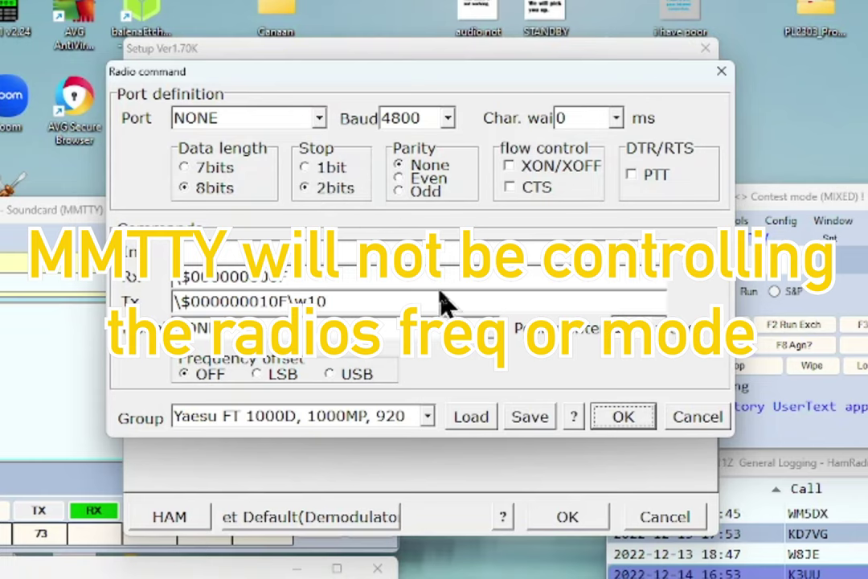
pyautogui.click(693, 418)
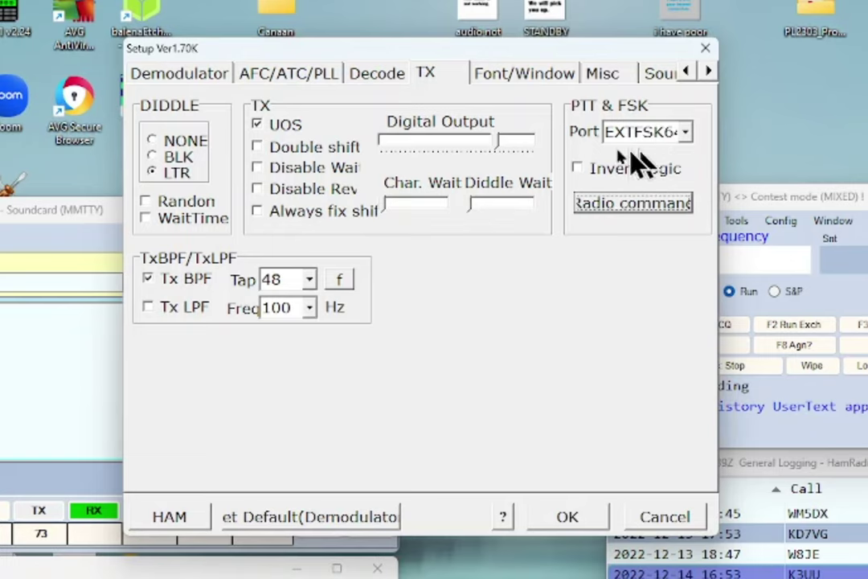
# Step: Check the Font/Window, Misc and SoundCard settings, accept Normal as the USB port processing method, and accept the setup
pyautogui.click(518, 81)
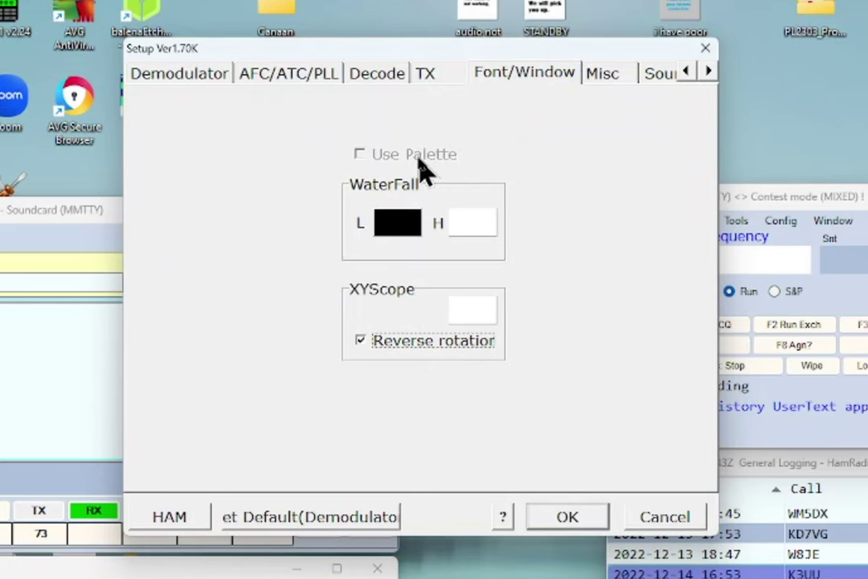
pyautogui.click(602, 74)
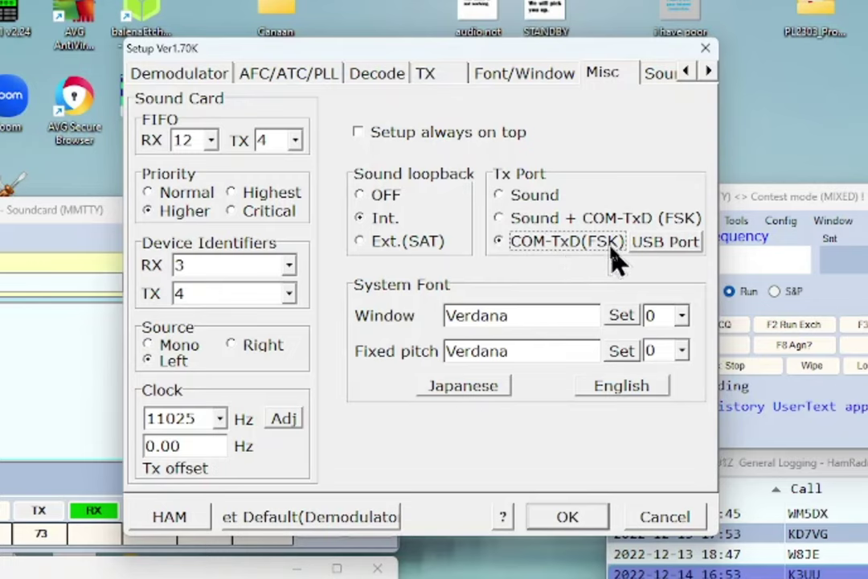
pyautogui.click(667, 256)
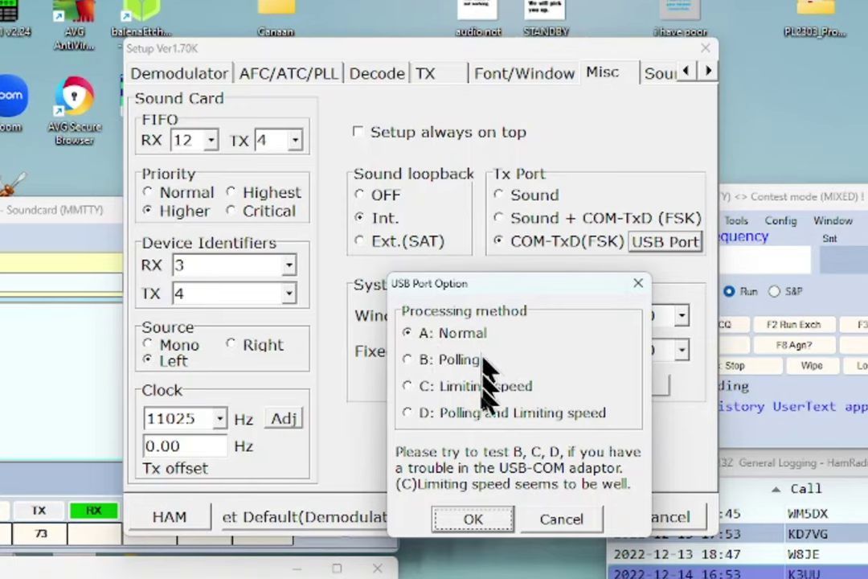
pyautogui.click(474, 520)
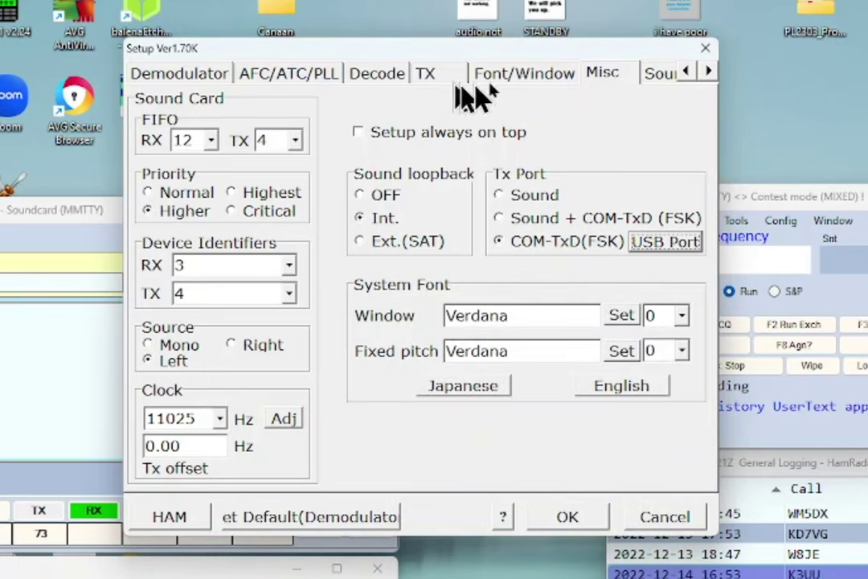
pyautogui.click(659, 76)
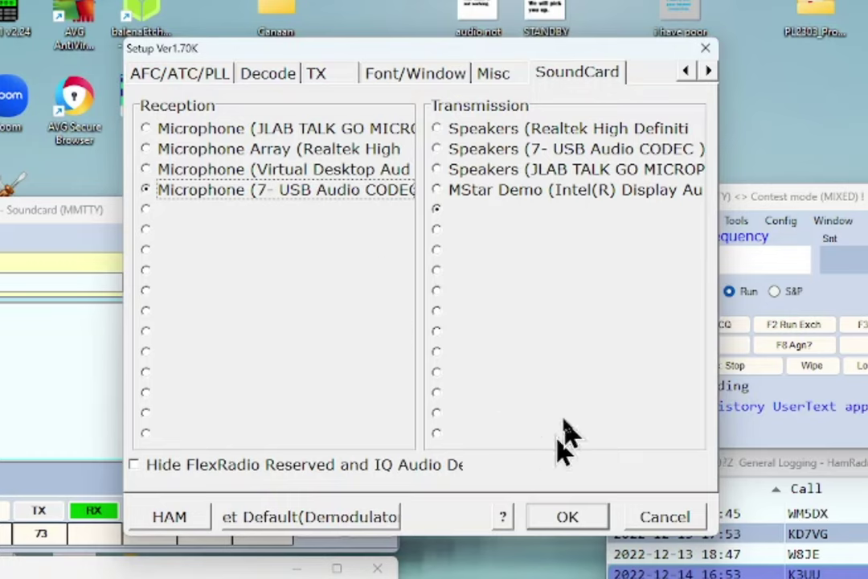
pyautogui.click(567, 519)
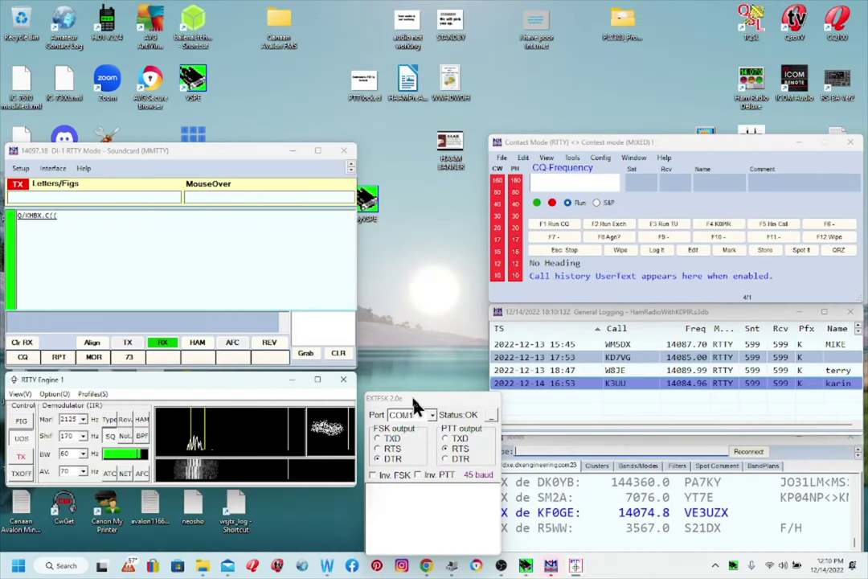
# Step: Move the EXTFSK window higher on the desktop and check the serial port splitter in VSPE, with VSPE minimized when done
pyautogui.moveTo(414, 402); pyautogui.dragTo(416, 363)
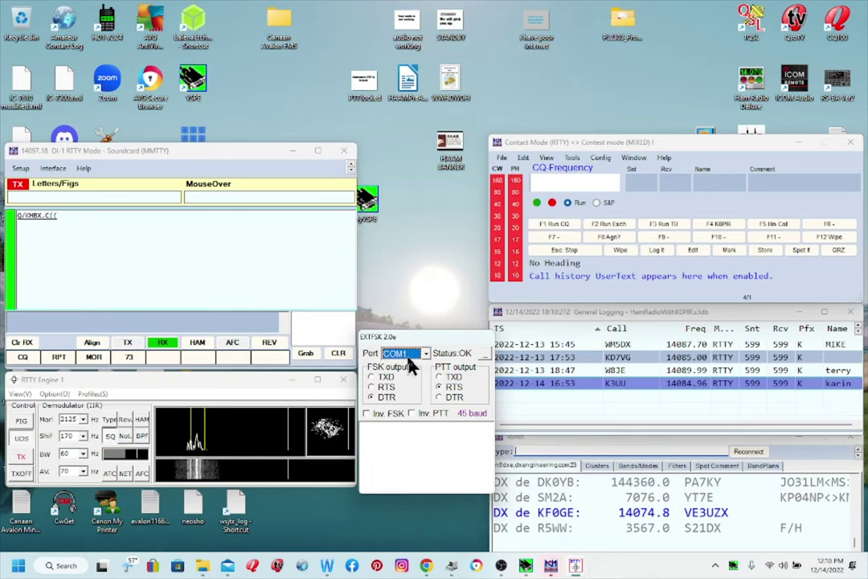
pyautogui.click(525, 565)
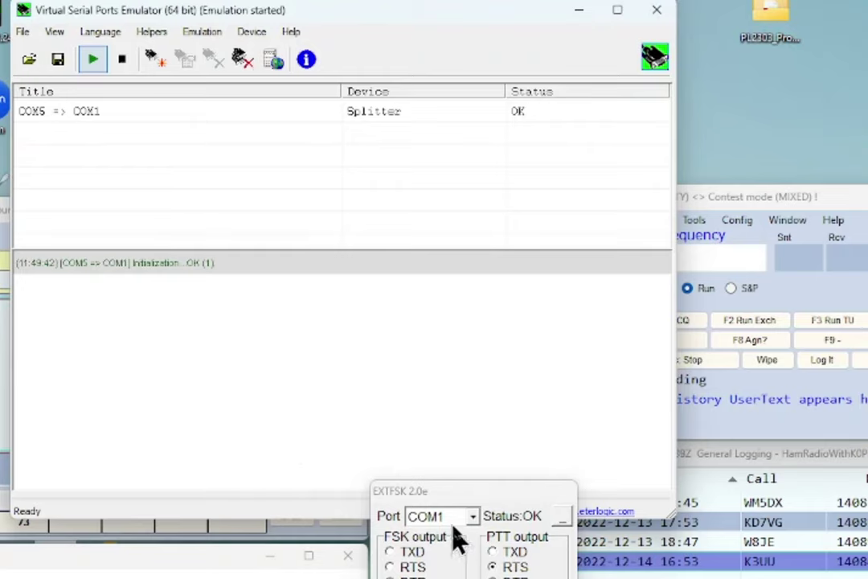
pyautogui.click(579, 11)
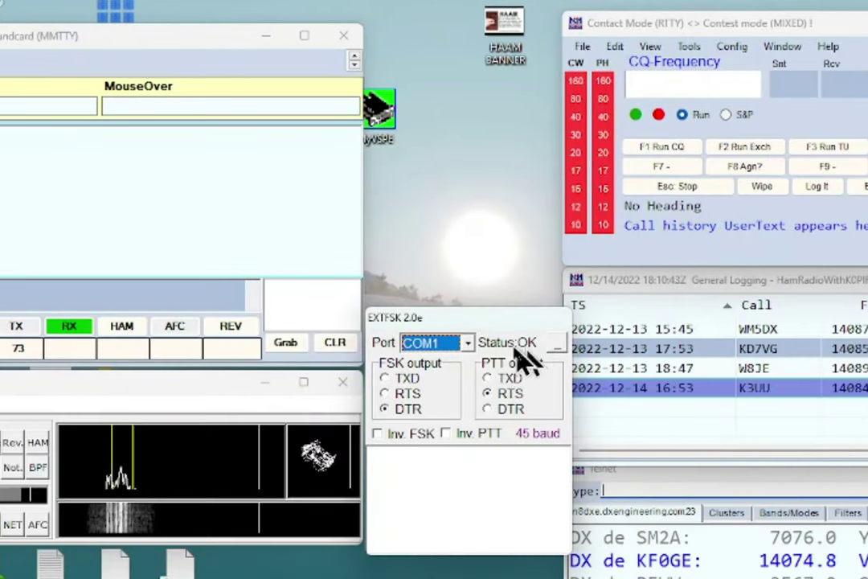
# Step: Try COM2 as the EXTFSK port to check its status, and set the port back to COM1
pyautogui.click(467, 343)
pyautogui.click(457, 376)
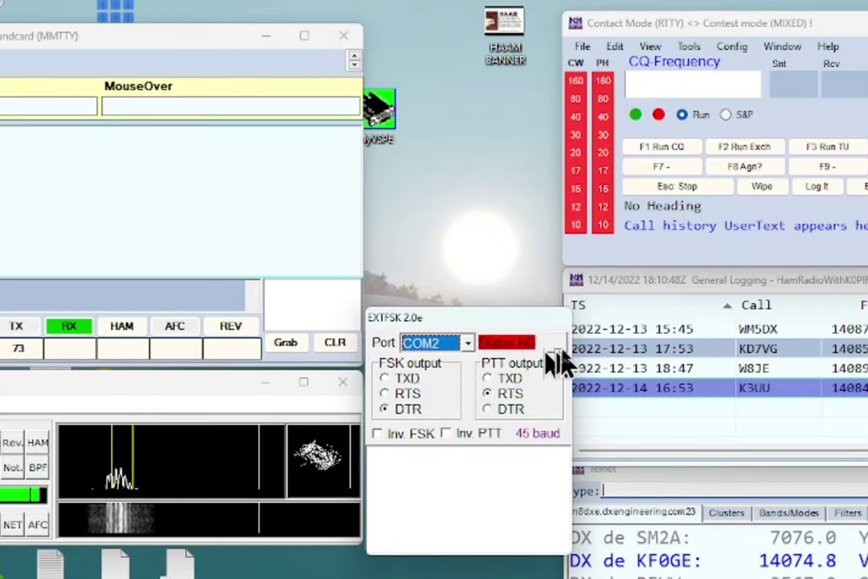
pyautogui.click(467, 344)
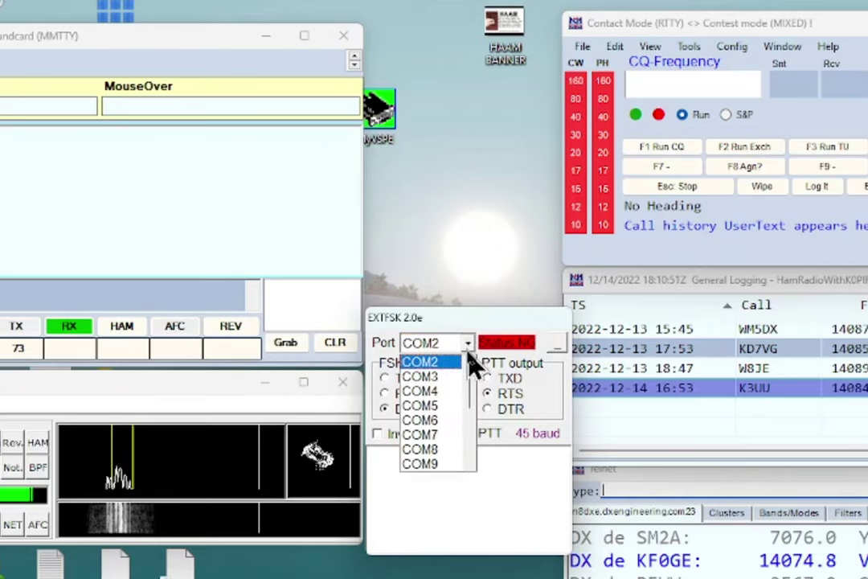
pyautogui.scroll(1, 474, 377)
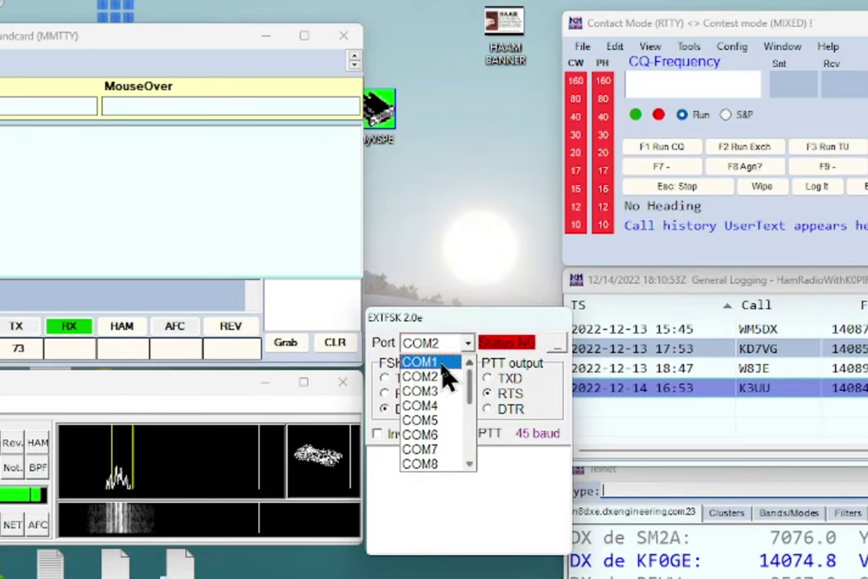
pyautogui.click(422, 362)
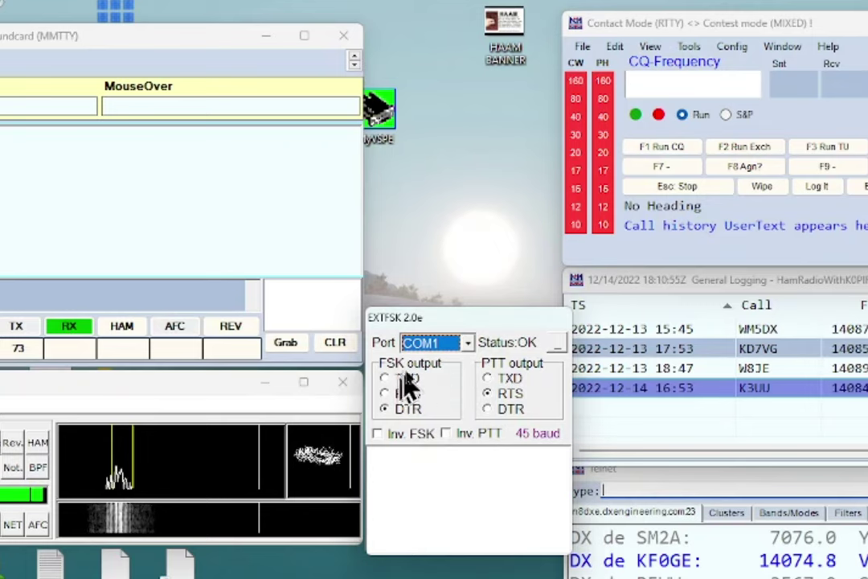
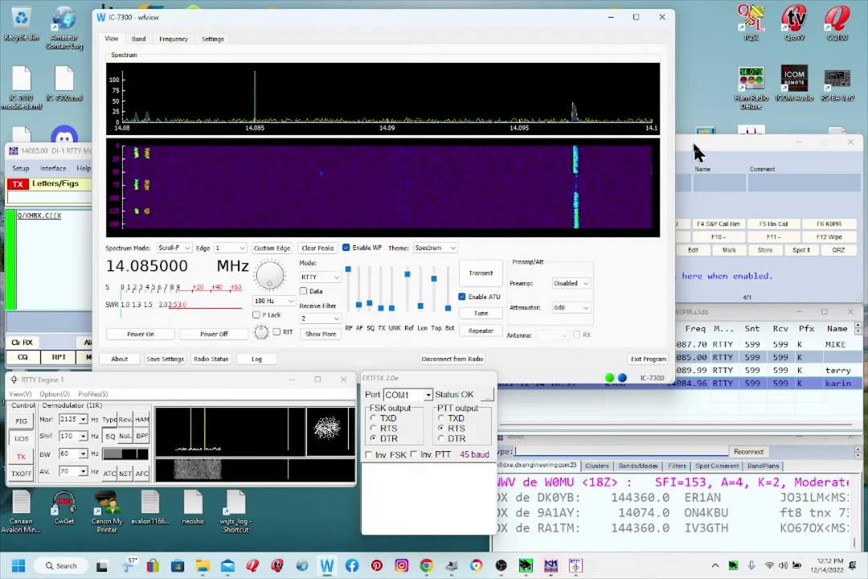
# Step: Tune the radio to 14086 kHz from the N1MM entry window and bring the MMTTY digital interface window forward
pyautogui.click(696, 153)
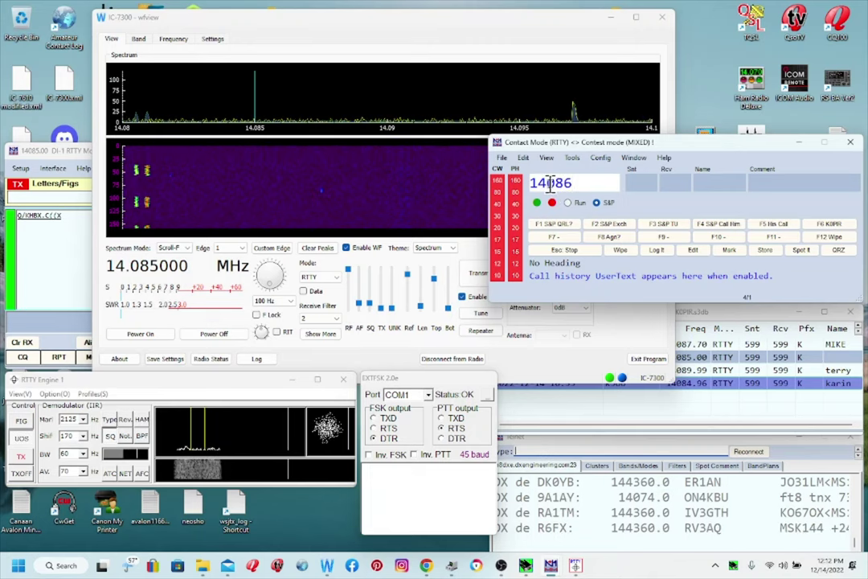
pyautogui.press('Return')
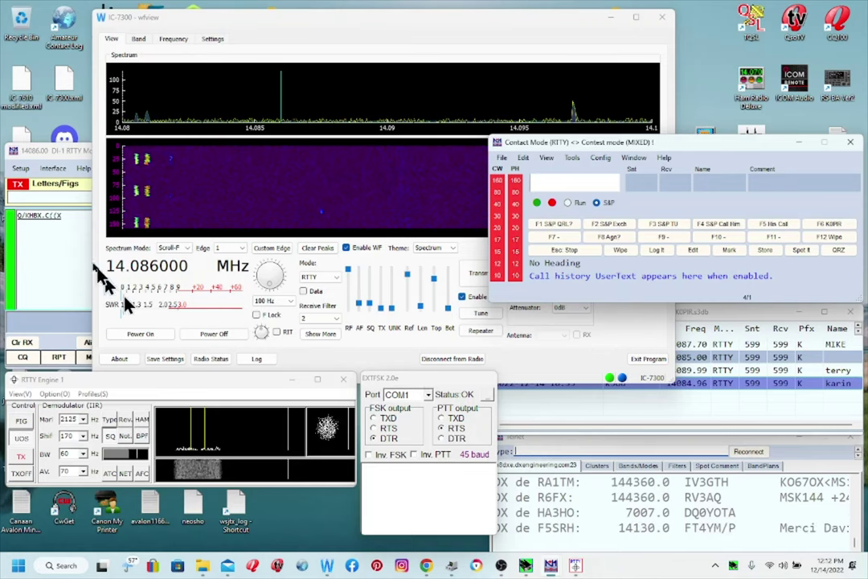
pyautogui.click(60, 151)
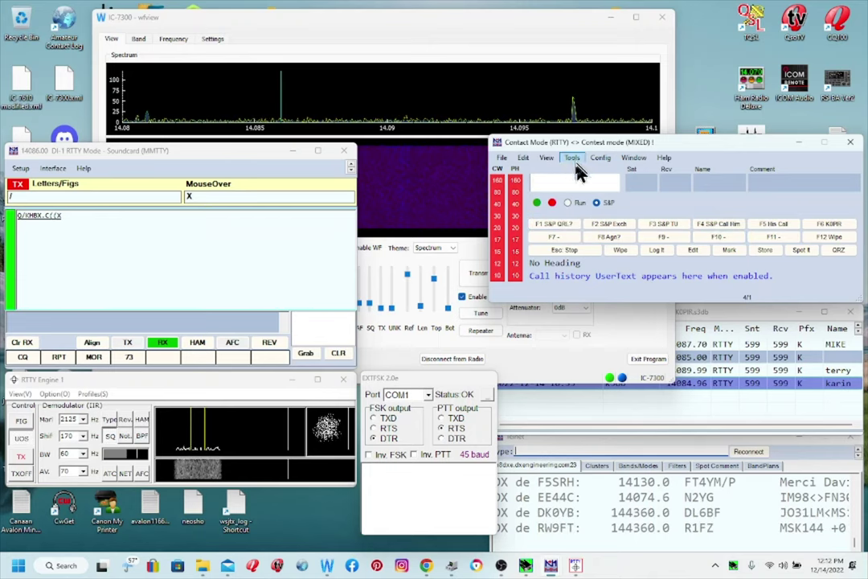
# Step: Open the digital function key message editor, move it lower, and review the Run messages and the file and edit options
pyautogui.rightClick(552, 231)
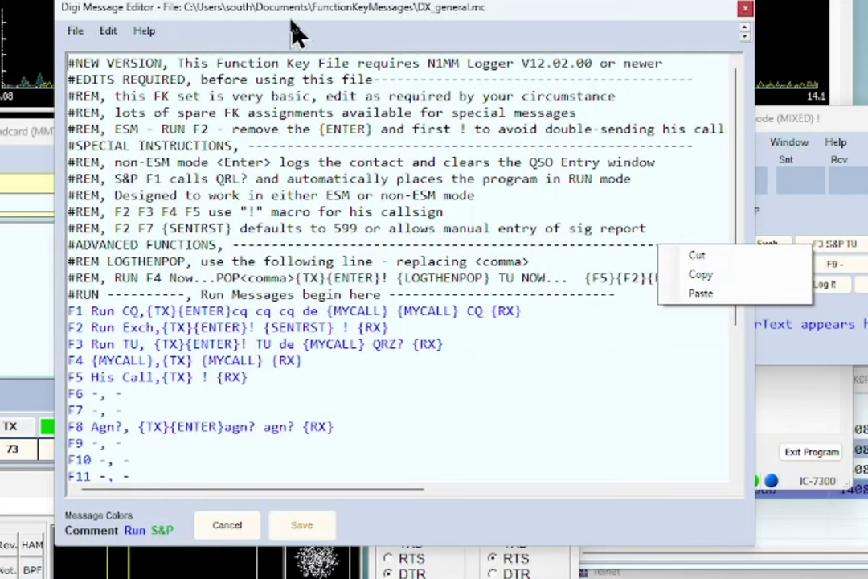
pyautogui.moveTo(317, 29); pyautogui.dragTo(331, 61)
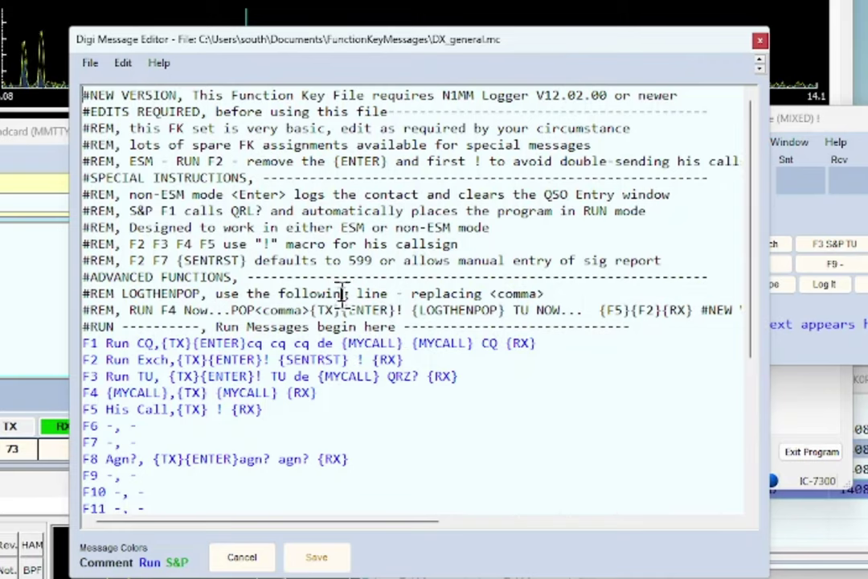
pyautogui.click(91, 64)
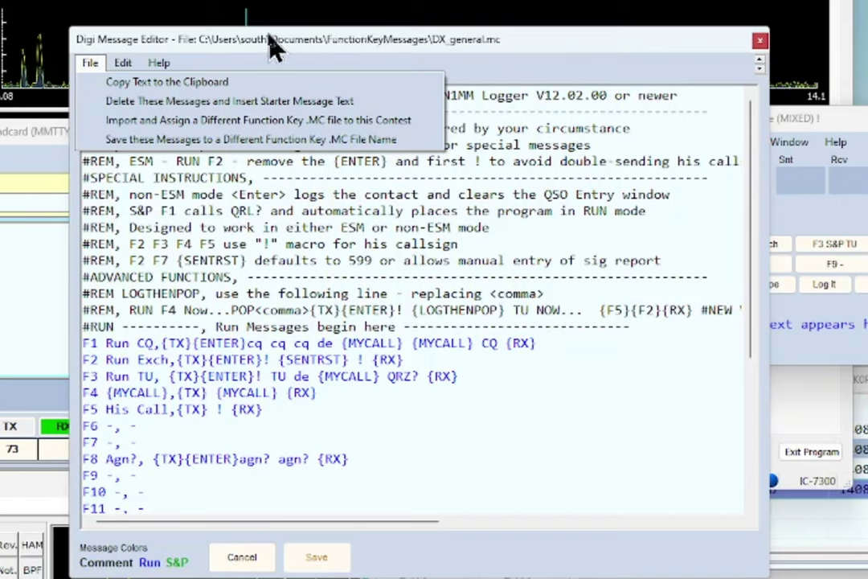
pyautogui.moveTo(123, 63)
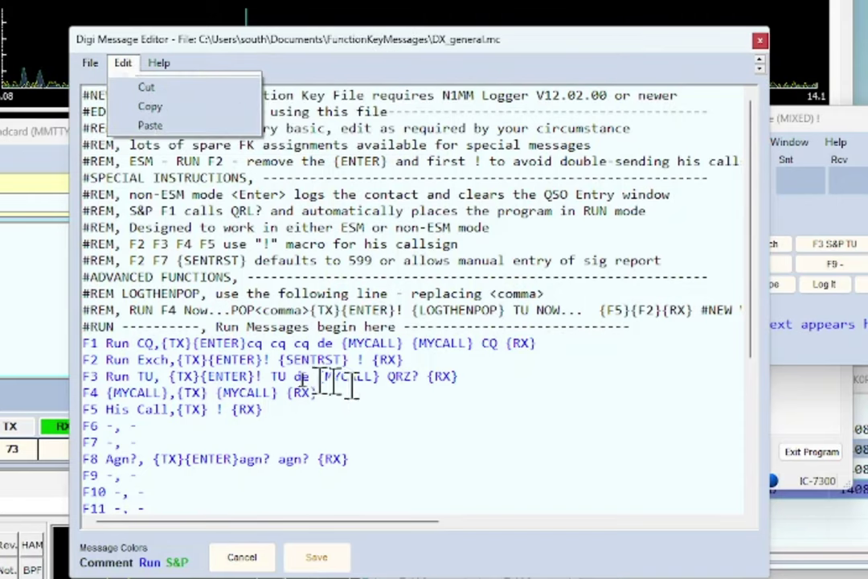
# Step: Import DX_general.mc from the FunctionKeyMessages folder and assign it as the digital function key file for the DX contest logs
pyautogui.moveTo(98, 72)
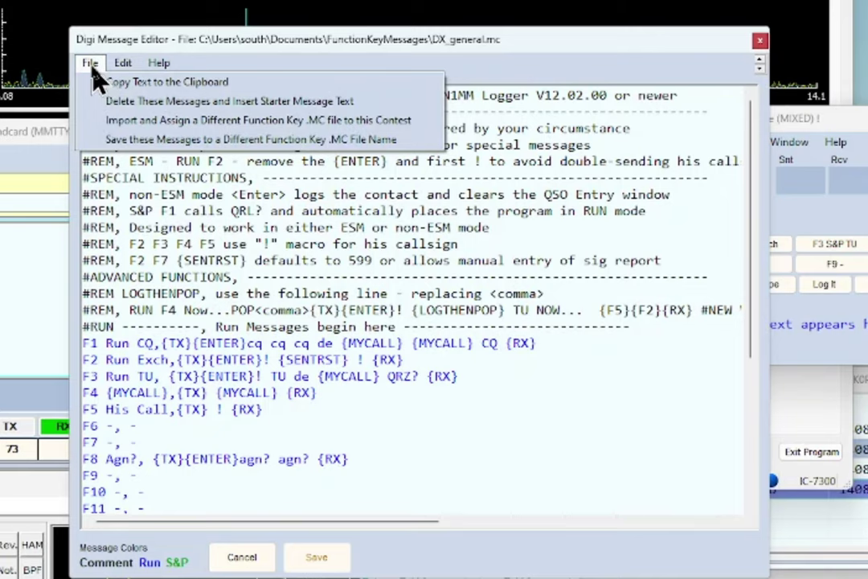
pyautogui.click(119, 122)
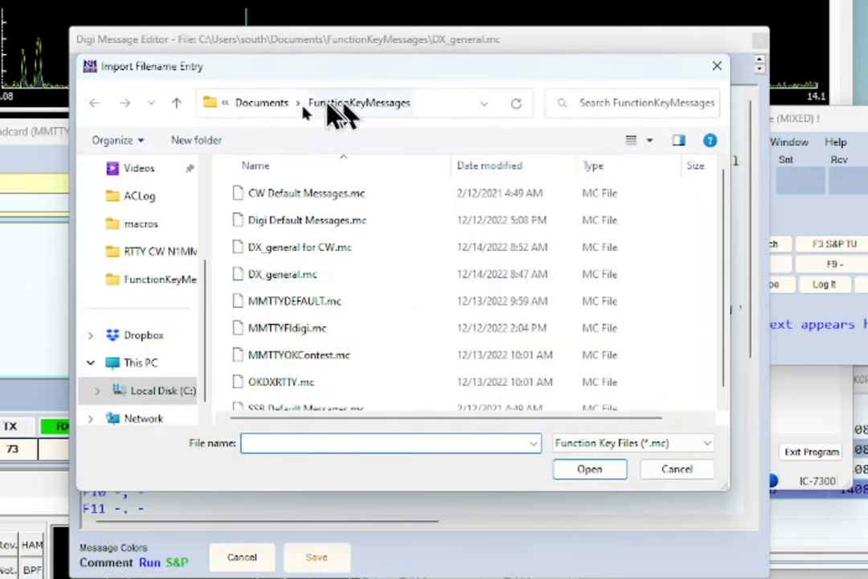
pyautogui.click(214, 106)
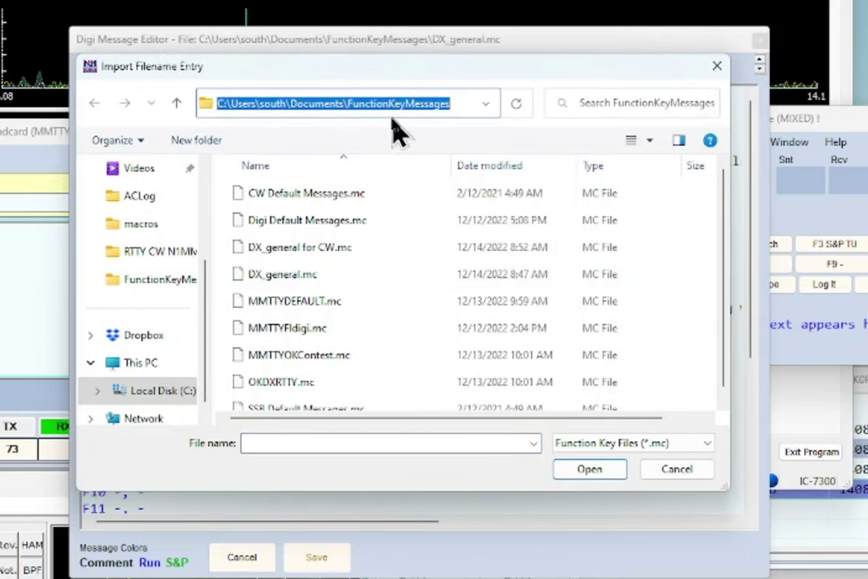
pyautogui.click(460, 105)
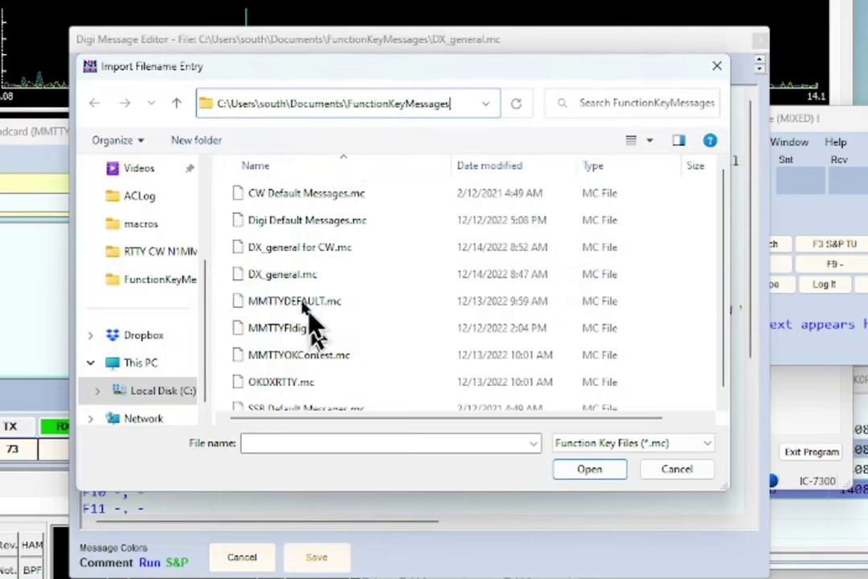
pyautogui.click(281, 283)
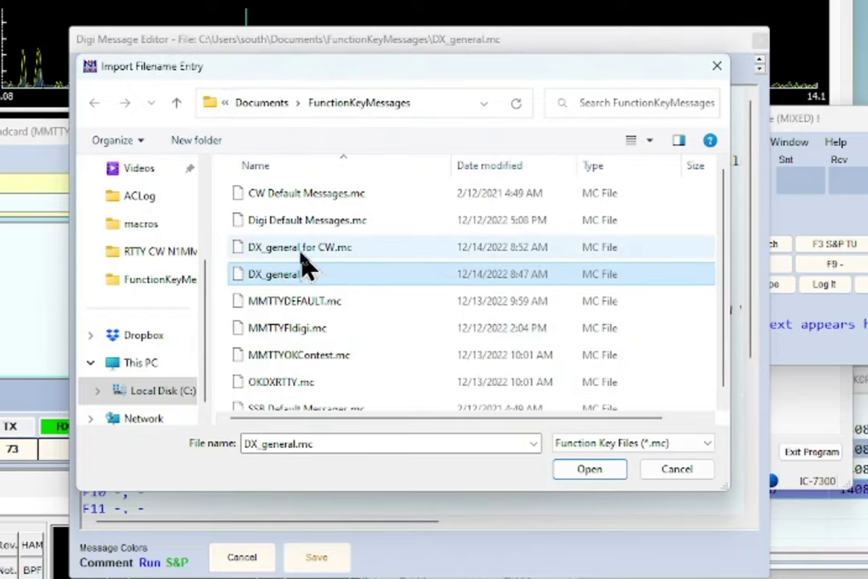
pyautogui.click(270, 280)
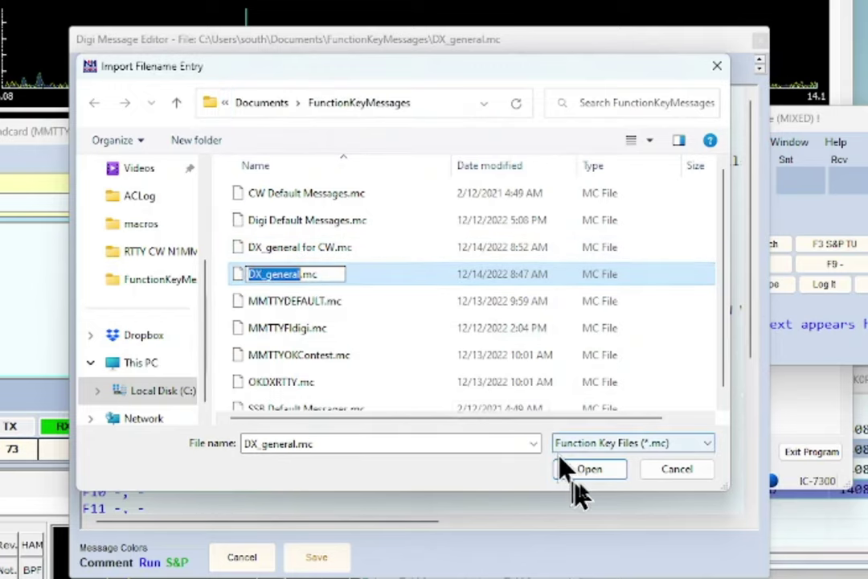
pyautogui.click(361, 330)
pyautogui.click(296, 274)
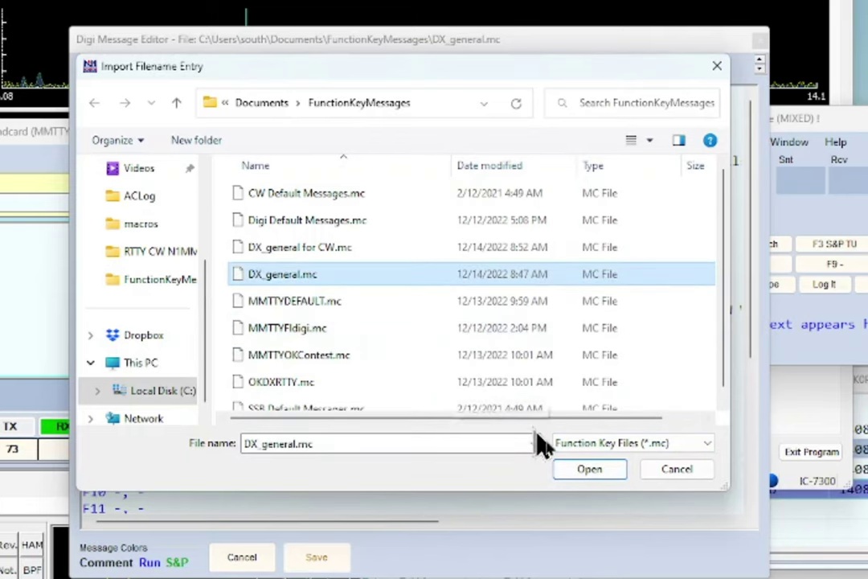
pyautogui.click(585, 471)
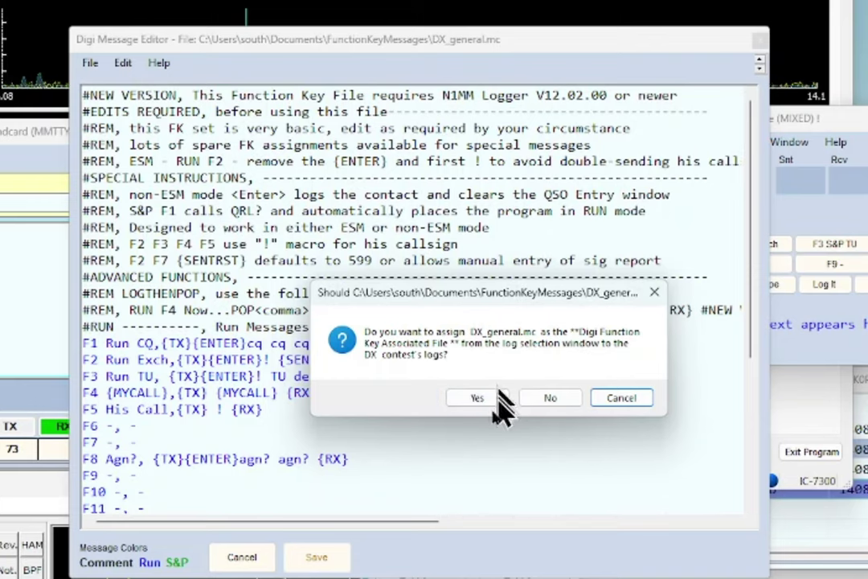
pyautogui.click(477, 398)
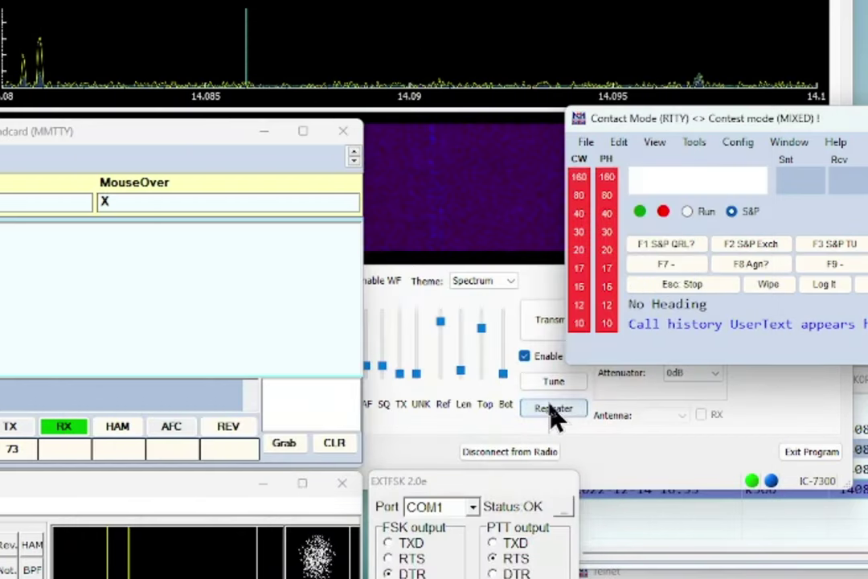
# Step: Reopen the digital function key message editor to check the assigned messages, and close it without changes
pyautogui.rightClick(684, 259)
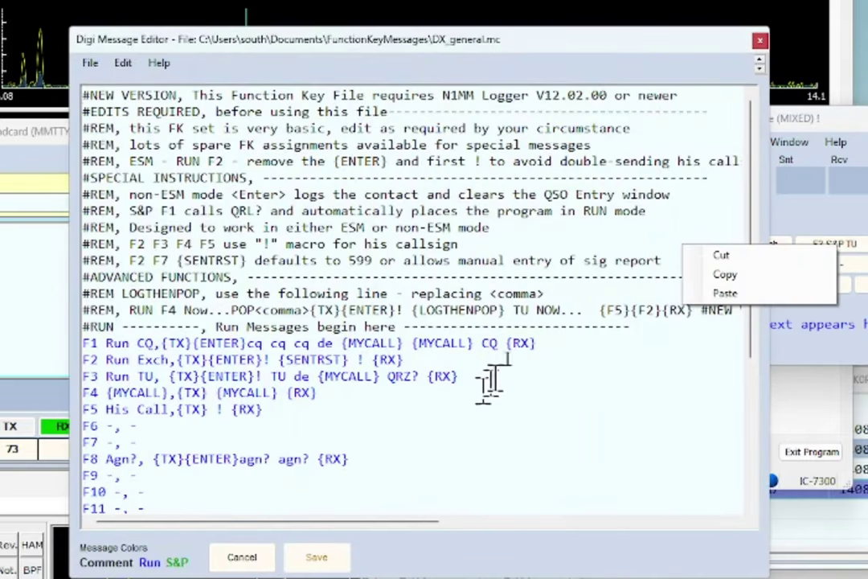
pyautogui.click(761, 48)
pyautogui.click(760, 48)
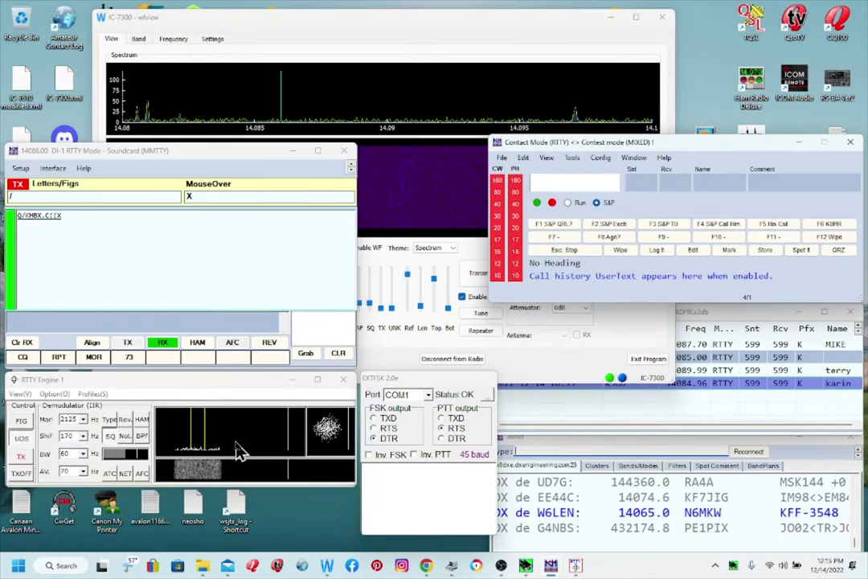
# Step: Show the N1MM Spectrum Display window for the IC-7300
pyautogui.click(635, 159)
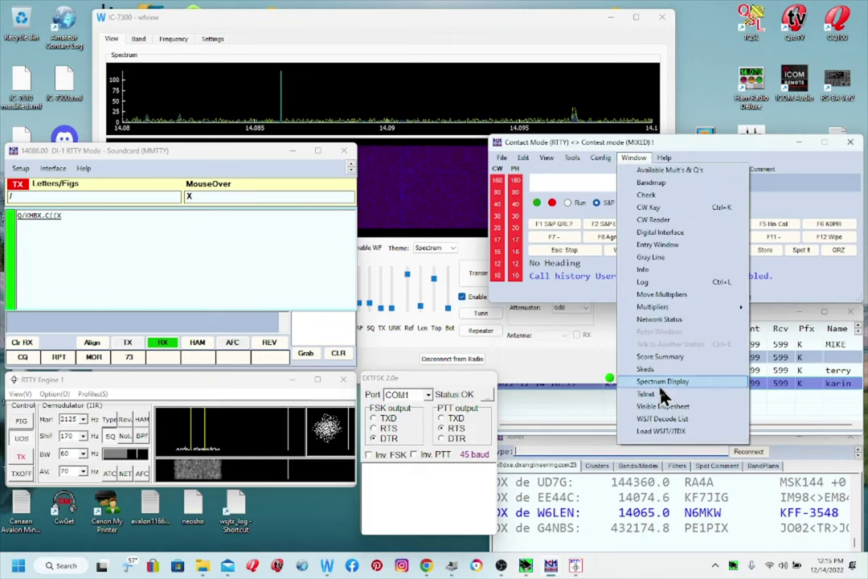
pyautogui.click(660, 385)
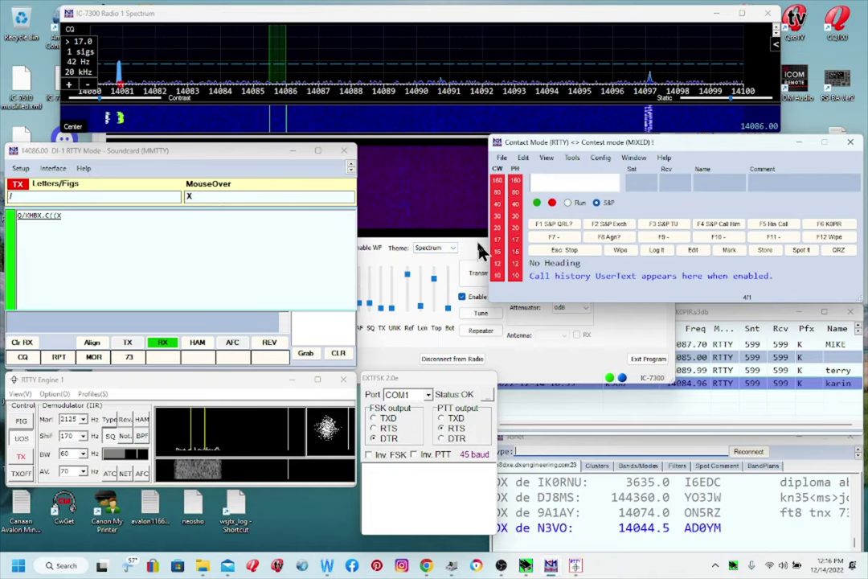
# Step: Transmit the S&P QRL? and Run CQ messages, and raise the TX level to maximum in wfview, minimizing it when done
pyautogui.click(563, 230)
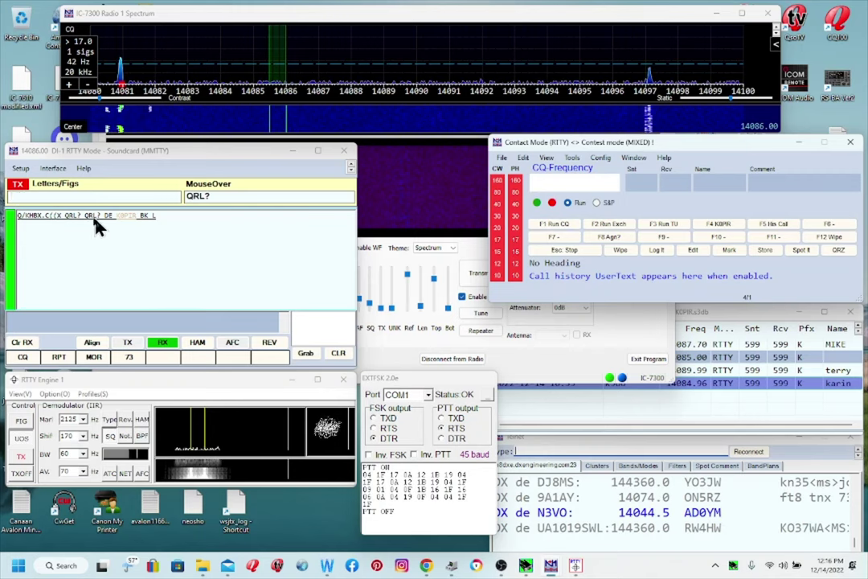
pyautogui.click(550, 225)
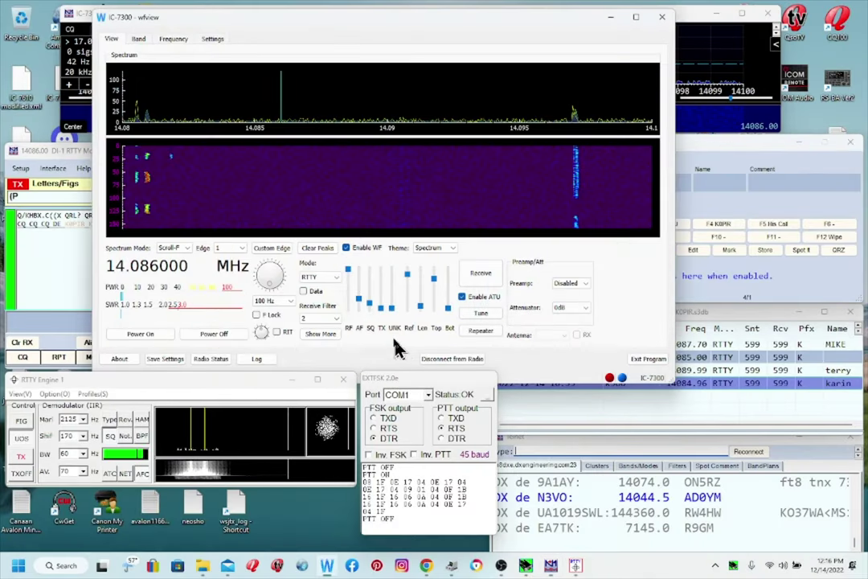
pyautogui.moveTo(382, 309); pyautogui.dragTo(377, 251)
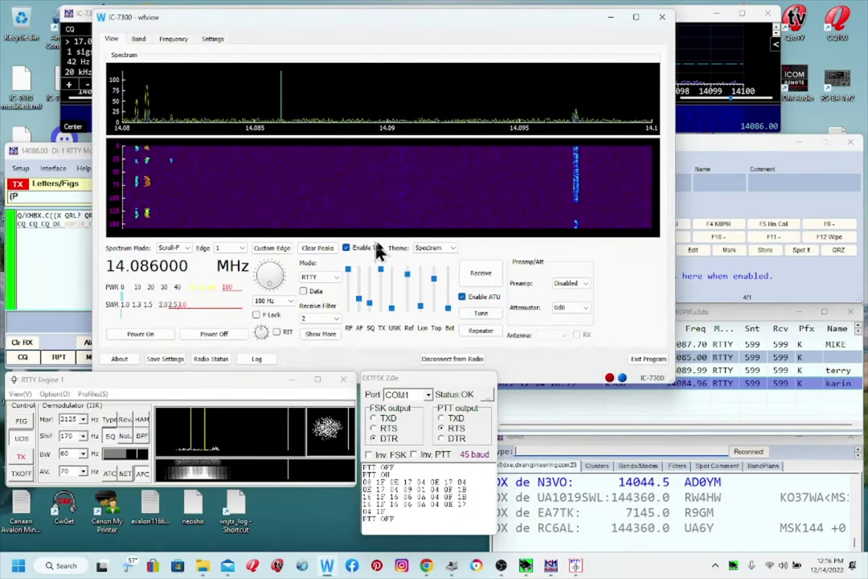
pyautogui.click(610, 17)
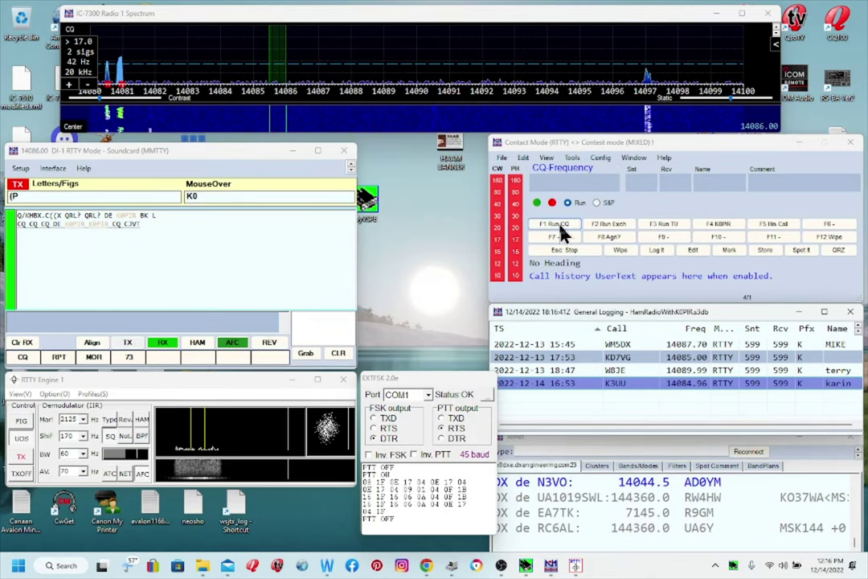
# Step: Switch the entry window to S&P and transmit the QRL? message followed by the Run CQ message again
pyautogui.click(597, 205)
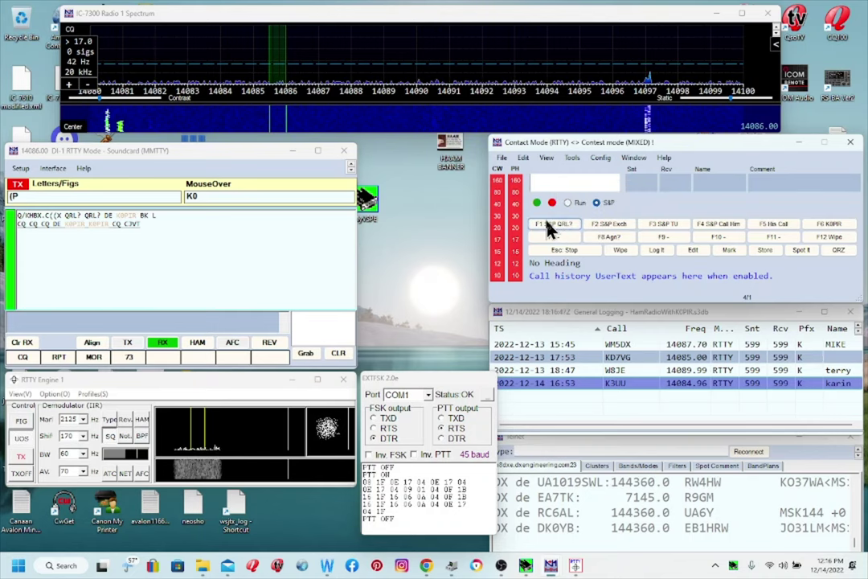
pyautogui.click(556, 232)
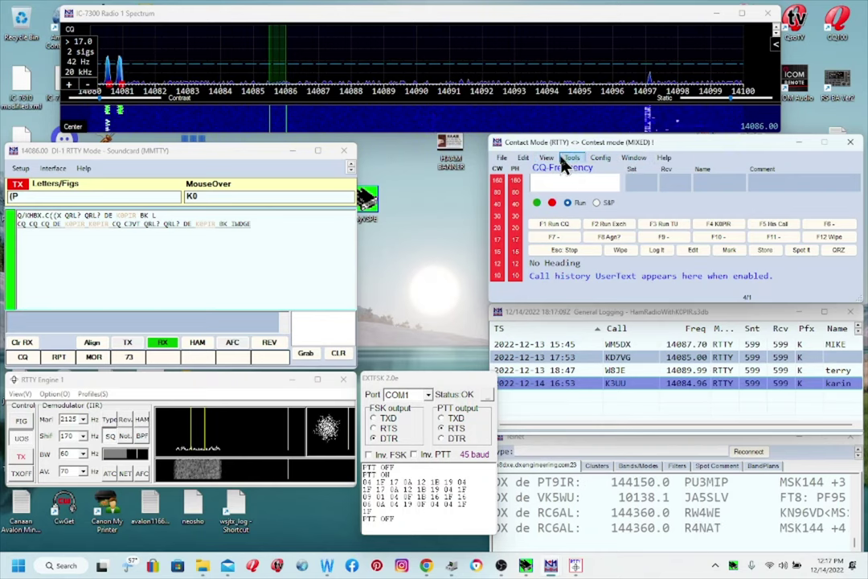
pyautogui.click(564, 227)
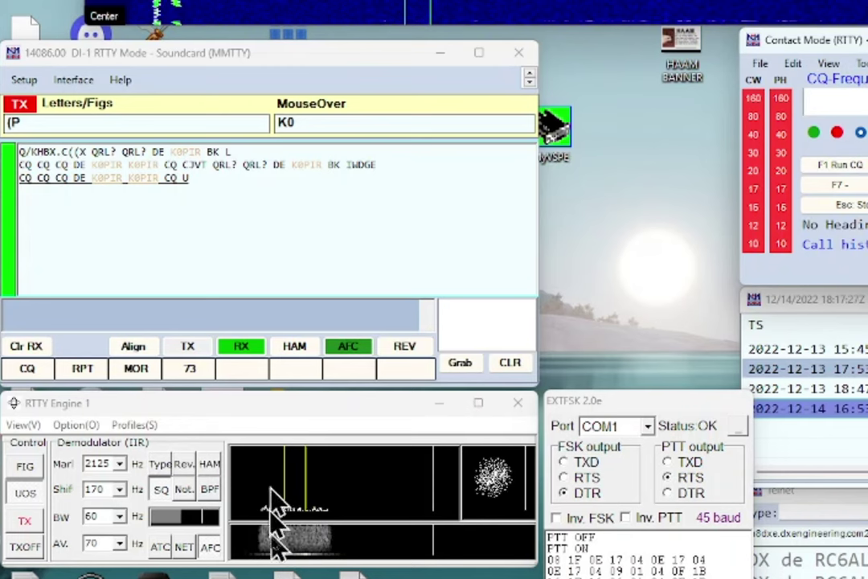
# Step: Move the RTTY Engine window slightly lower and transmit the digital interface's CQ macro twice
pyautogui.moveTo(298, 409); pyautogui.dragTo(307, 423)
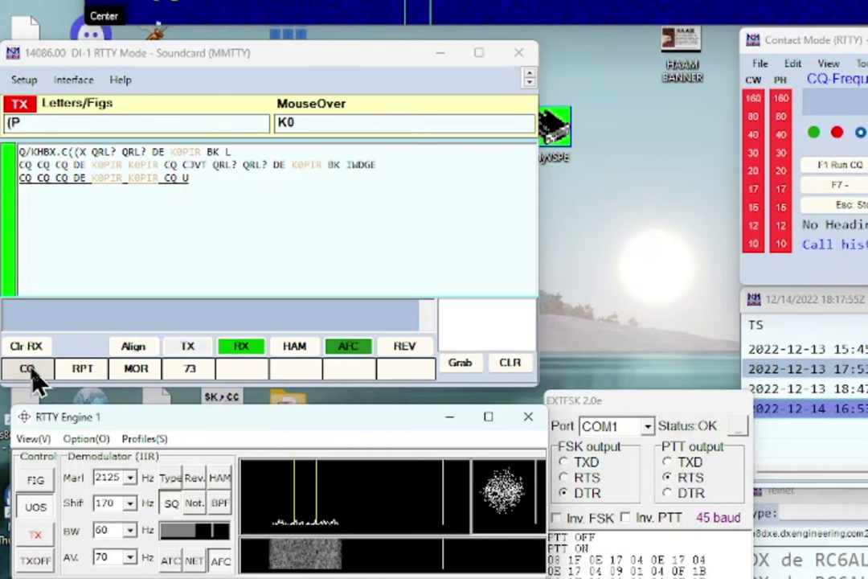
pyautogui.click(31, 371)
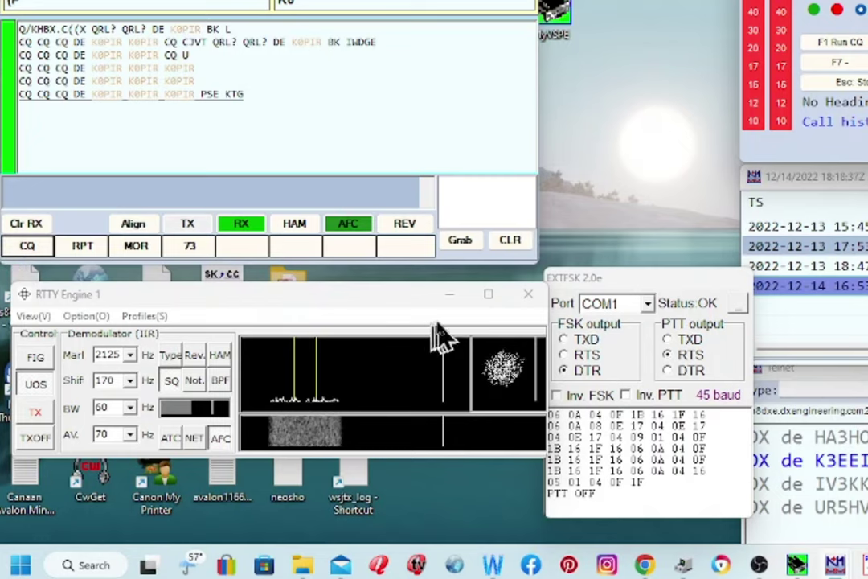
pyautogui.click(31, 246)
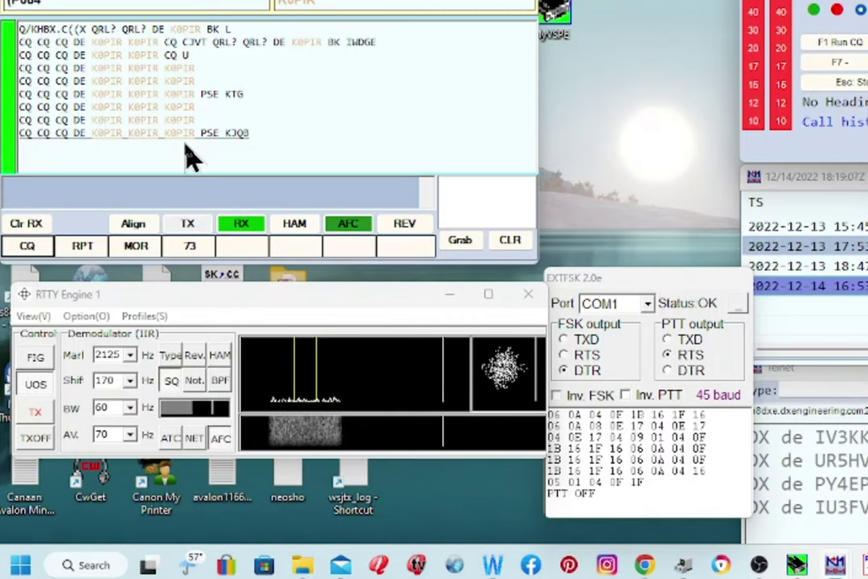
# Step: Transmit the digital interface's CQ macro once more
pyautogui.click(237, 132)
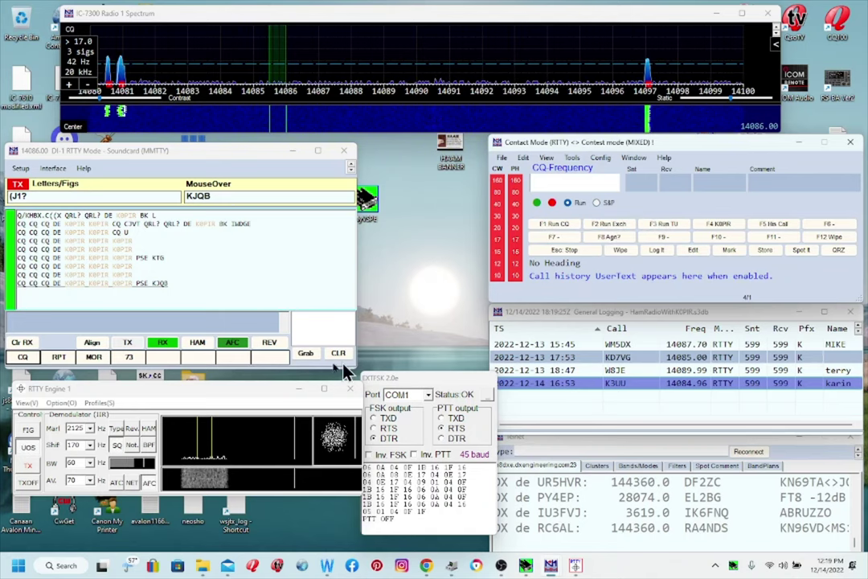
pyautogui.click(24, 357)
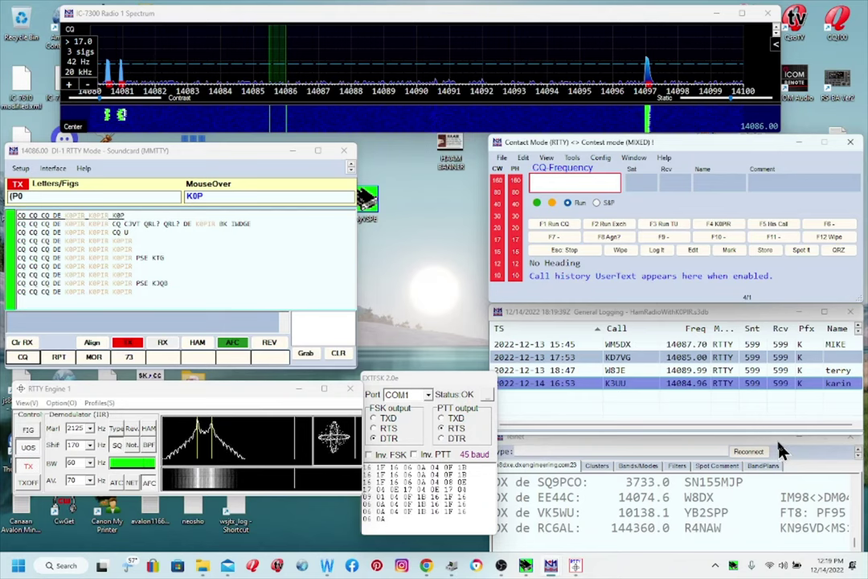
# Step: Bring the Telnet window forward, place it beside the entry window, and show where Telnet is listed among the available windows
pyautogui.click(778, 449)
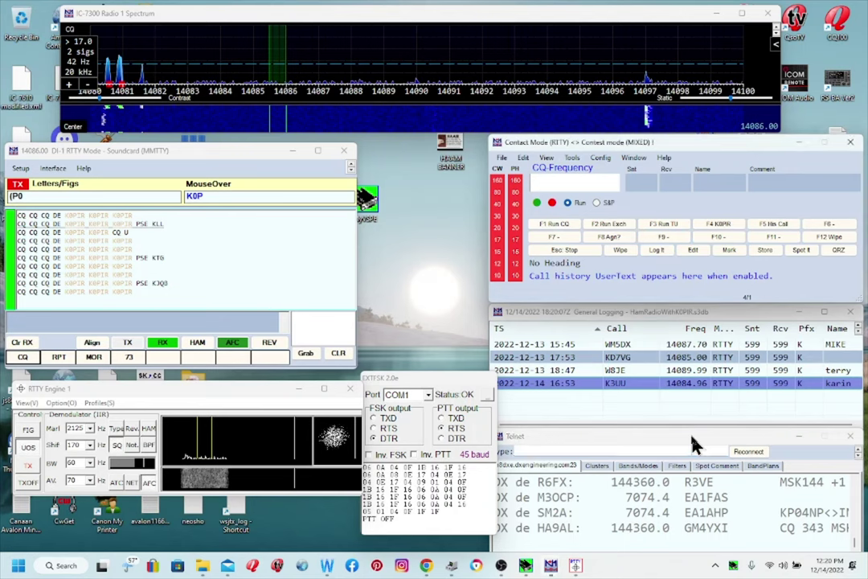
pyautogui.moveTo(691, 439); pyautogui.dragTo(506, 153)
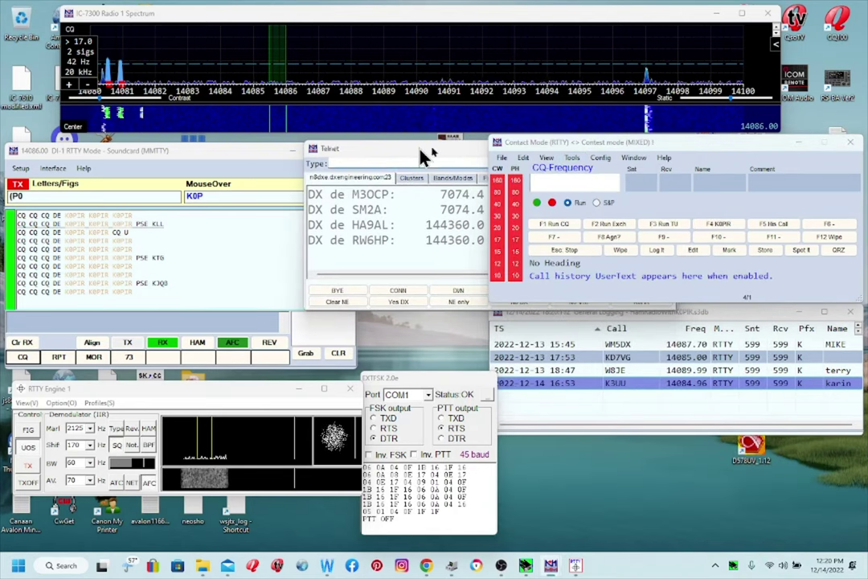
pyautogui.moveTo(464, 148); pyautogui.dragTo(303, 148)
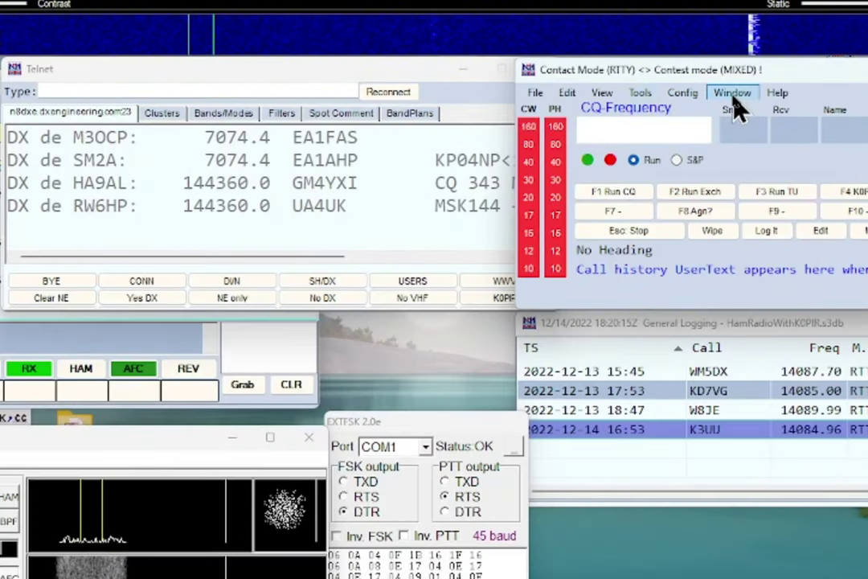
pyautogui.click(635, 163)
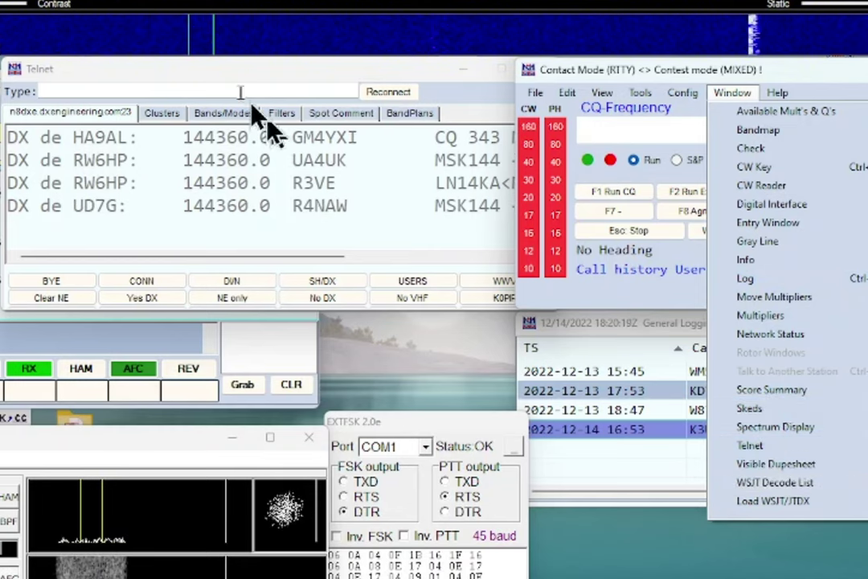
pyautogui.click(195, 80)
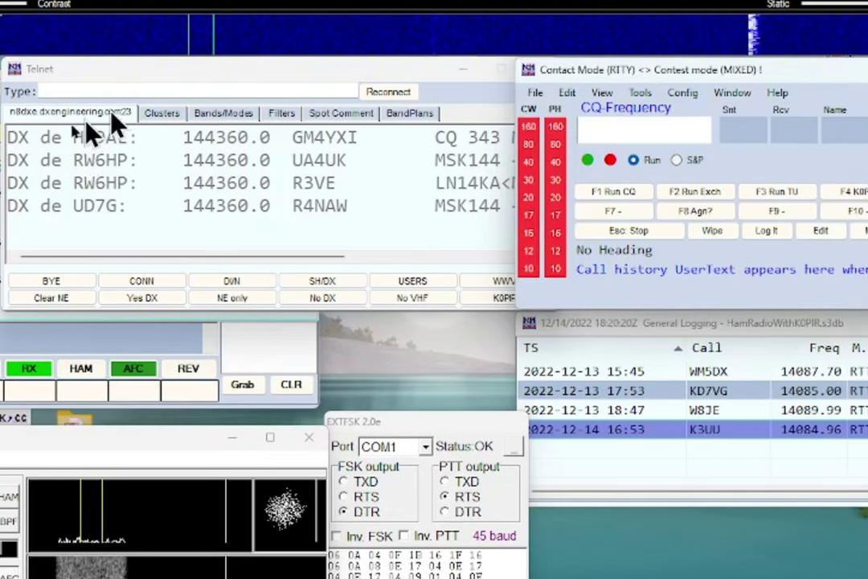
# Step: Review the Telnet cluster selection settings, return to the n8dxe.dxengineering.com:23 spots, and move the Telnet window clear of the entry window
pyautogui.click(161, 115)
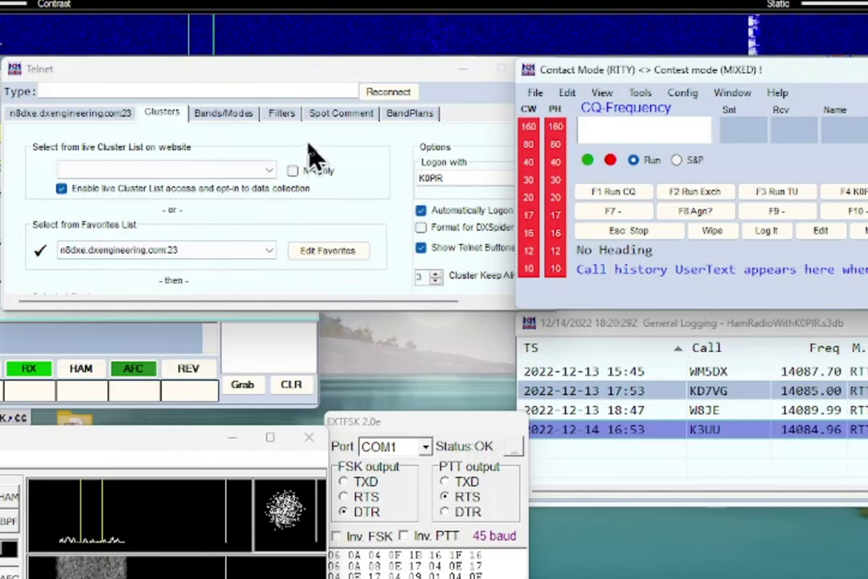
pyautogui.click(72, 114)
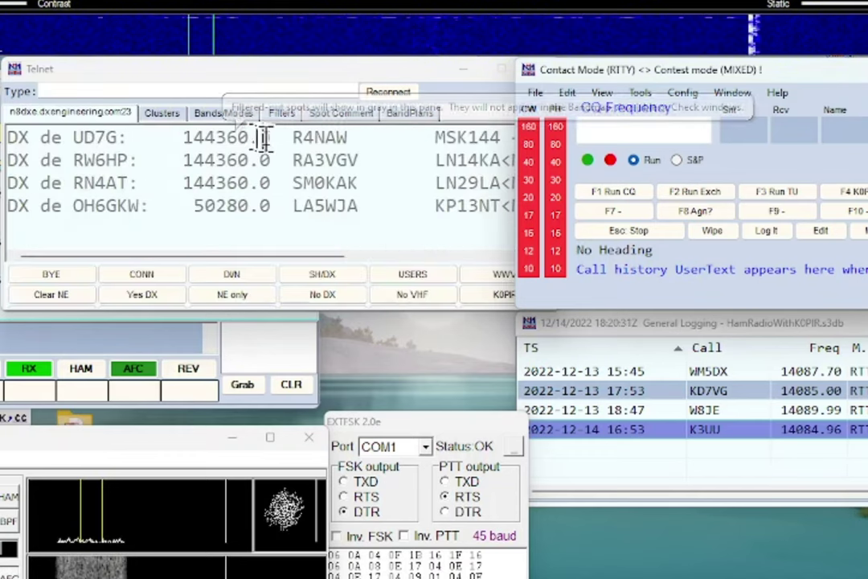
pyautogui.moveTo(273, 71); pyautogui.dragTo(165, 72)
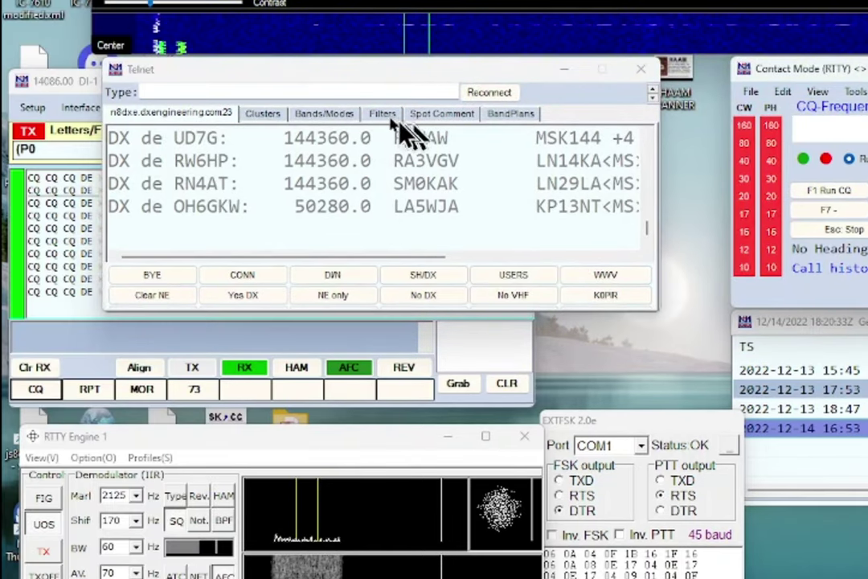
# Step: Examine the Telnet filter, spot comment and band/mode settings, return to the cluster spots, and minimize the Telnet window
pyautogui.click(386, 117)
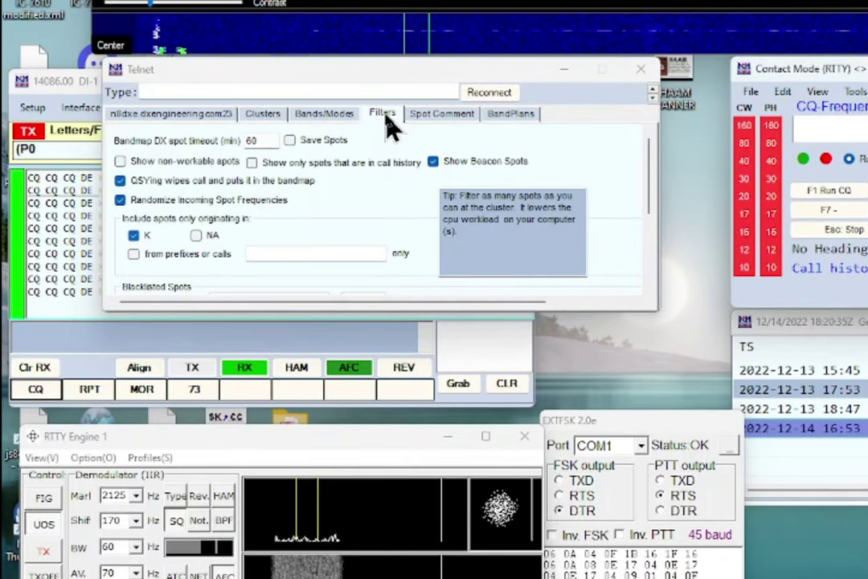
pyautogui.click(438, 117)
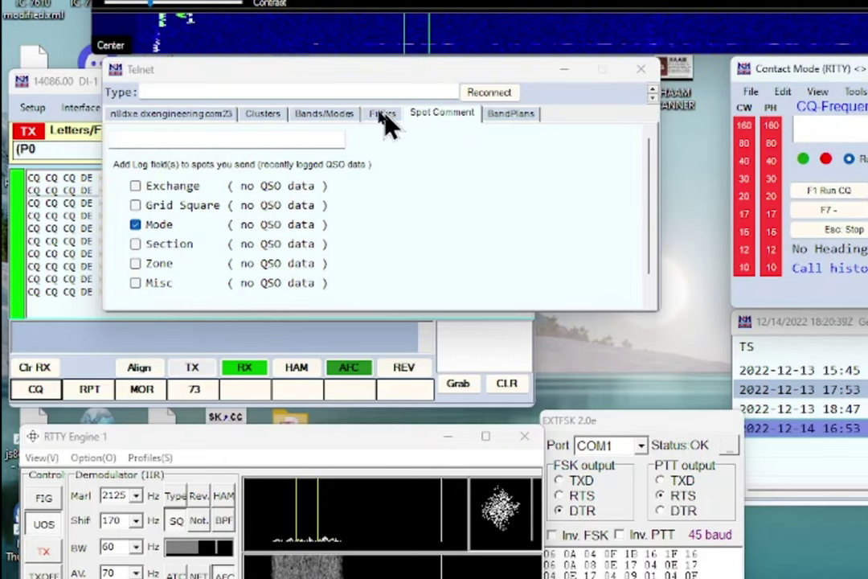
pyautogui.click(330, 118)
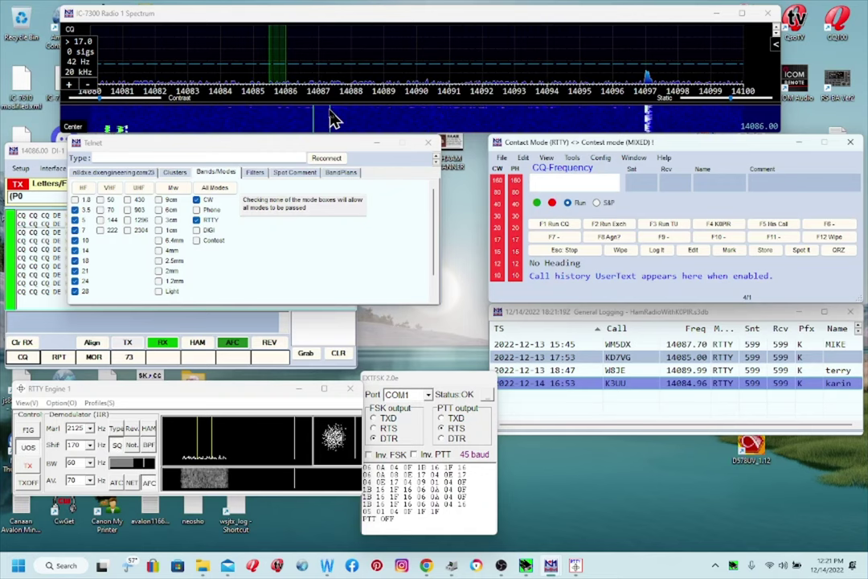
pyautogui.click(101, 173)
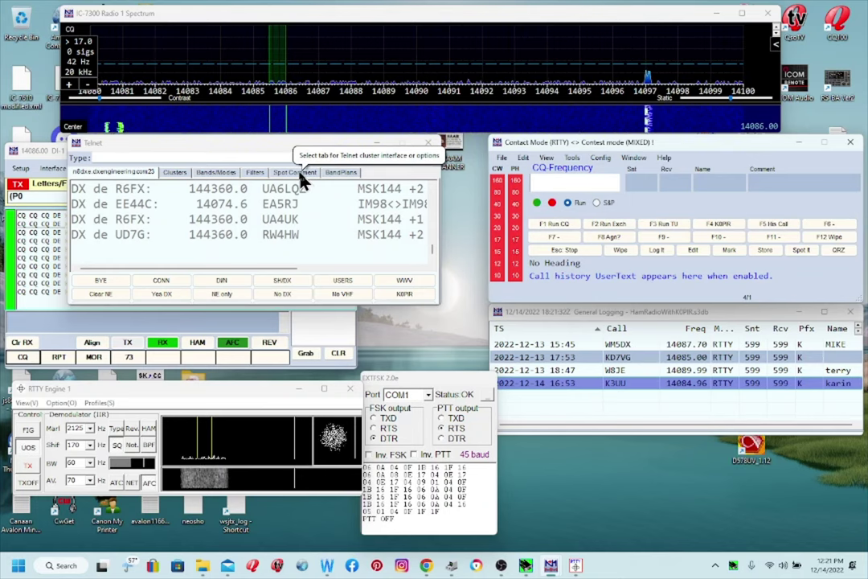
pyautogui.click(255, 173)
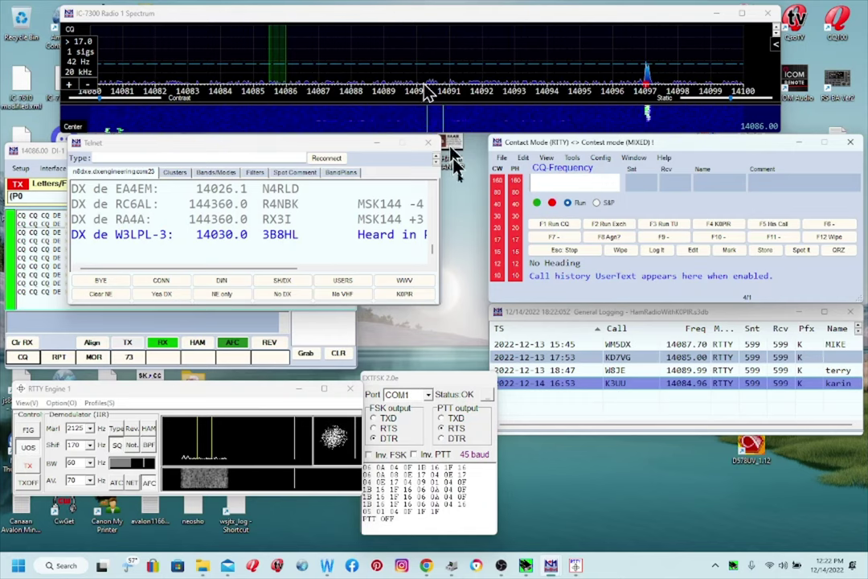
pyautogui.click(376, 143)
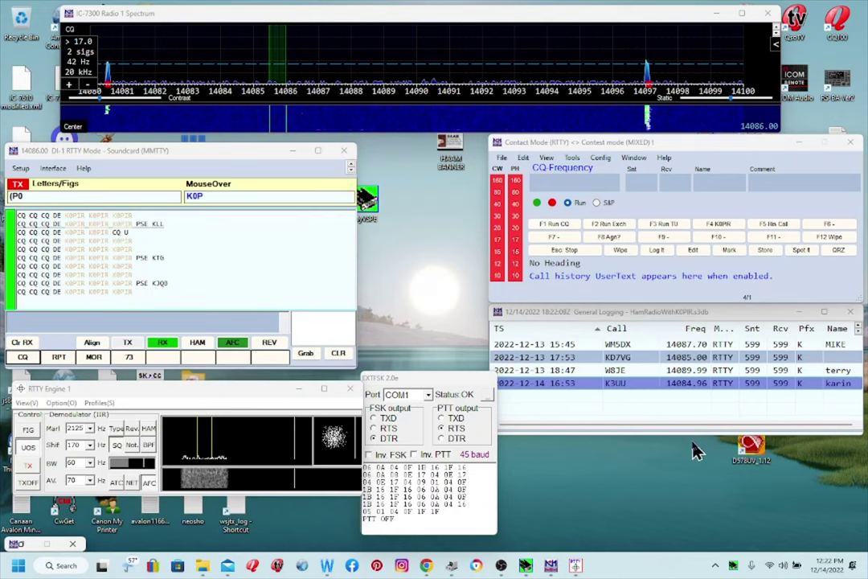